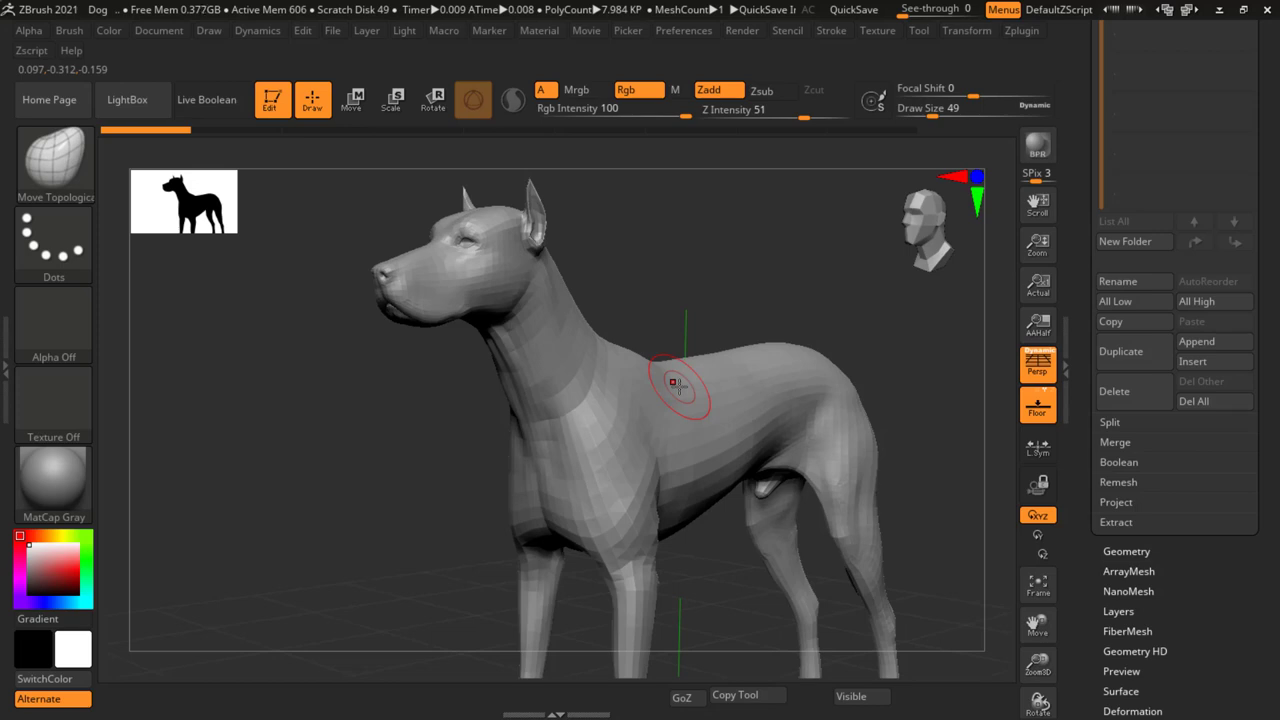
Rotate the dog to face its front and zoom in close on its head.
right_drag(706, 478, 745, 471)
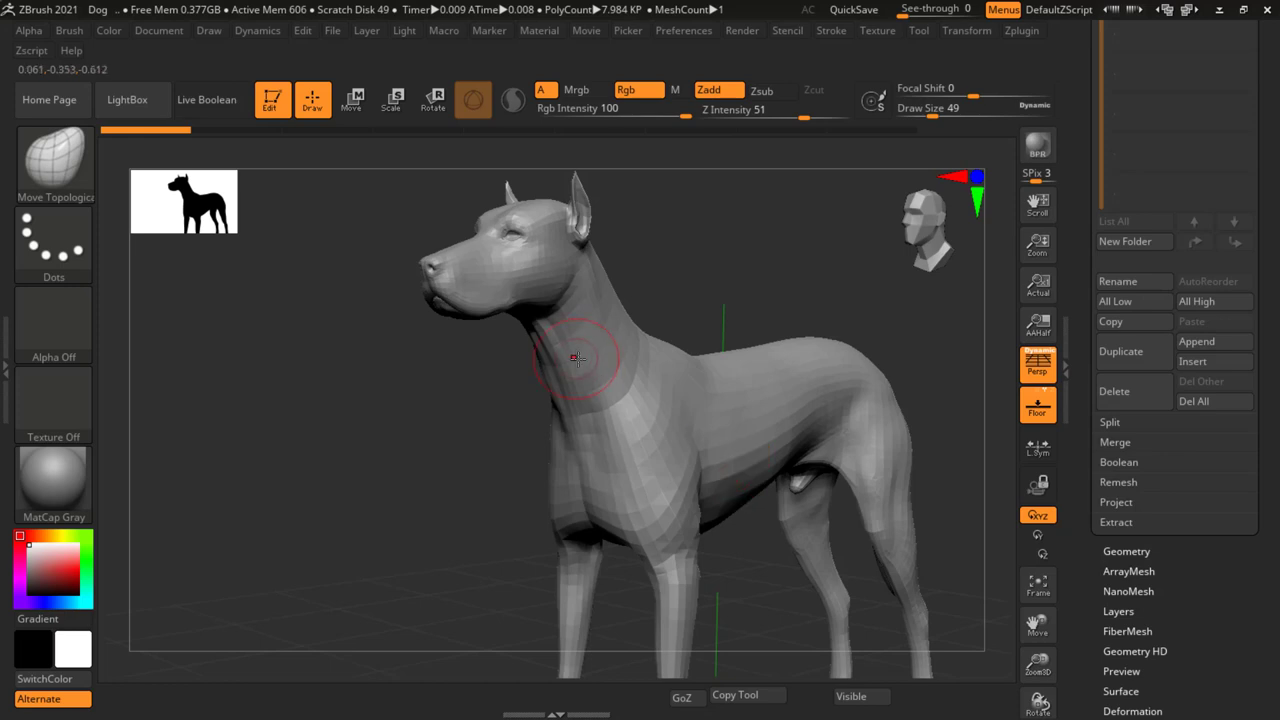
mouse_move(578, 358)
right_down()
mouse_move(478, 271)
mouse_move(509, 378)
mouse_move(644, 377)
right_up()
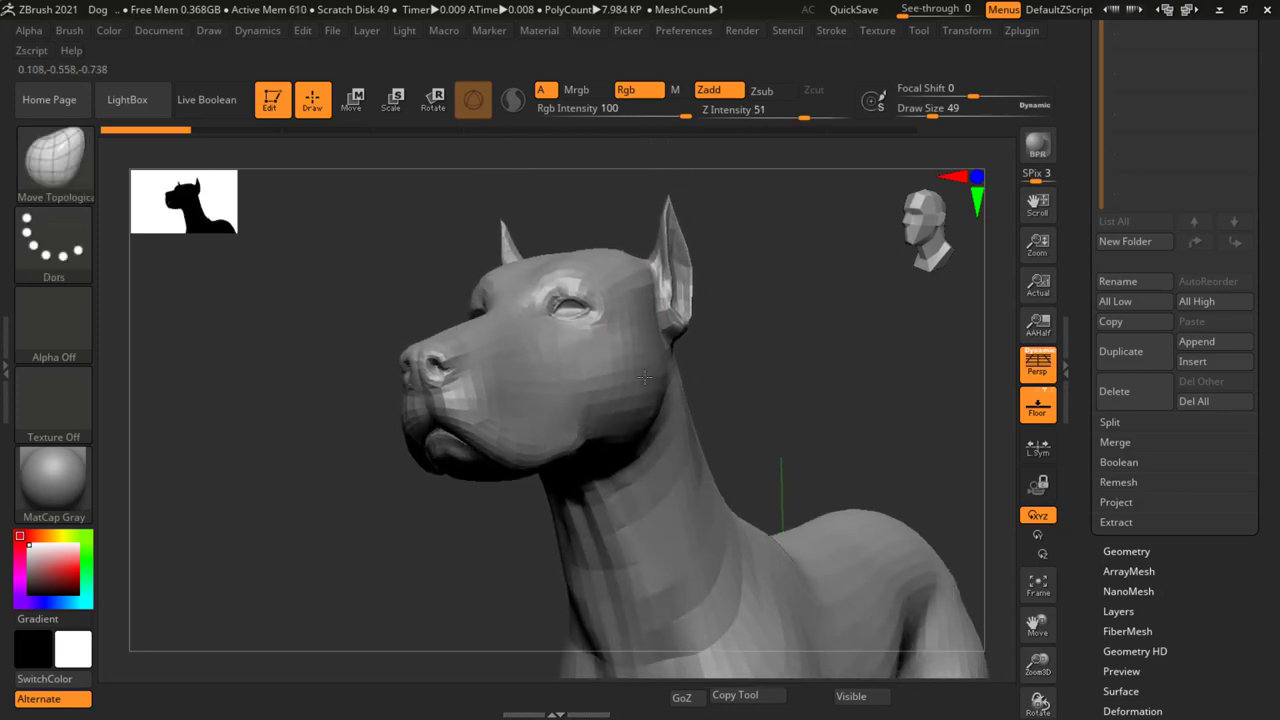
ctrl+right_drag(477, 371, 363, 220)
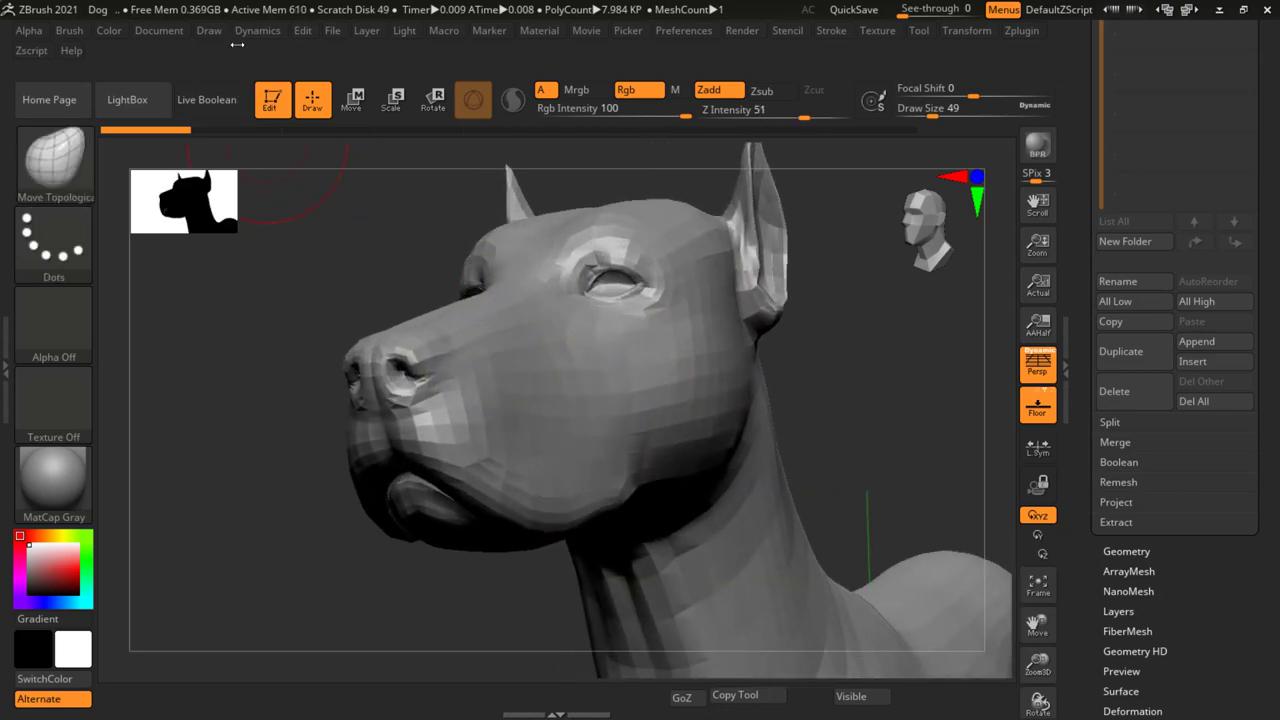
click(125, 101)
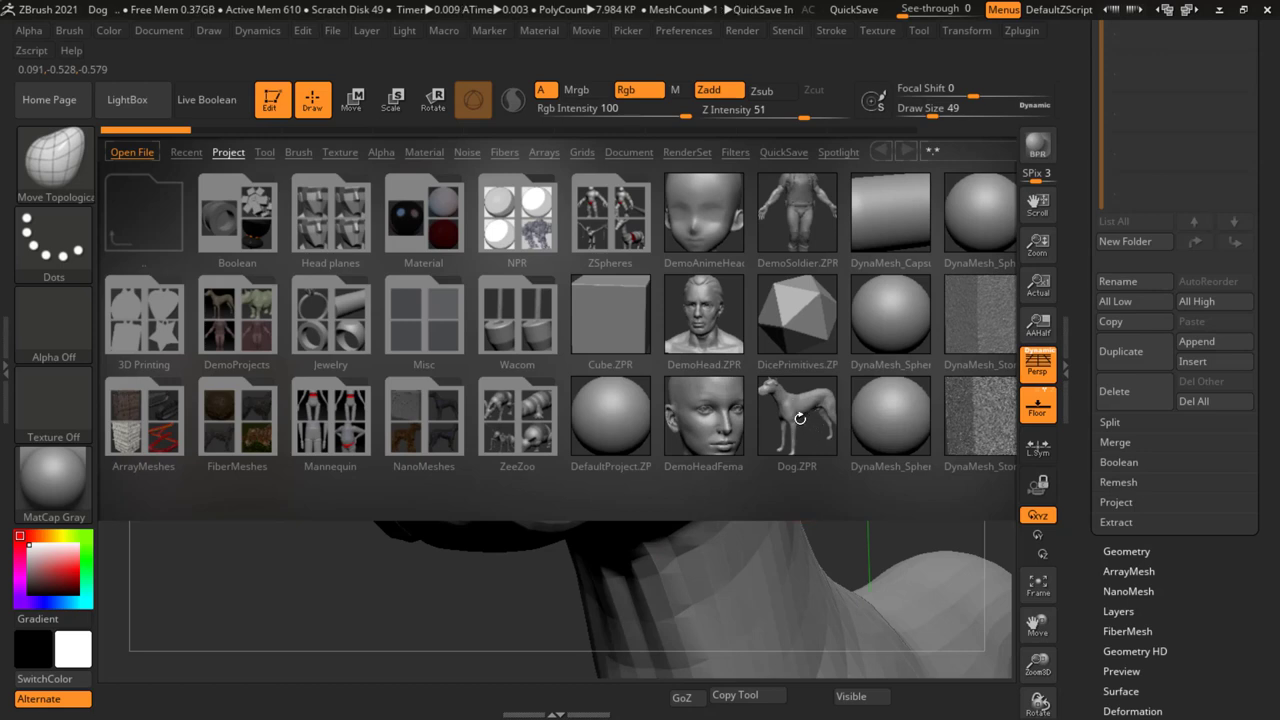
click(128, 107)
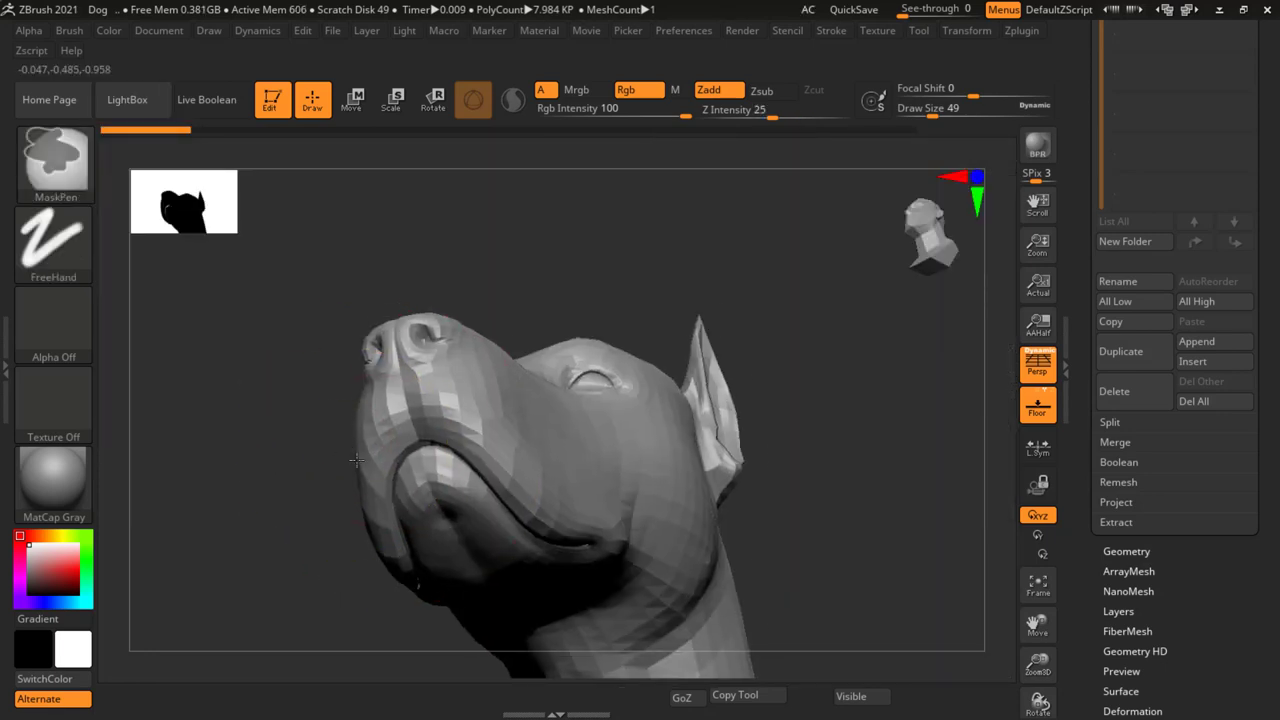
Zoom in on the dog's snout and orbit around it to inspect the mouth line.
mouse_move(413, 420)
ctrl+right_down()
mouse_move(413, 520)
mouse_move(528, 496)
mouse_move(526, 465)
ctrl+right_up()
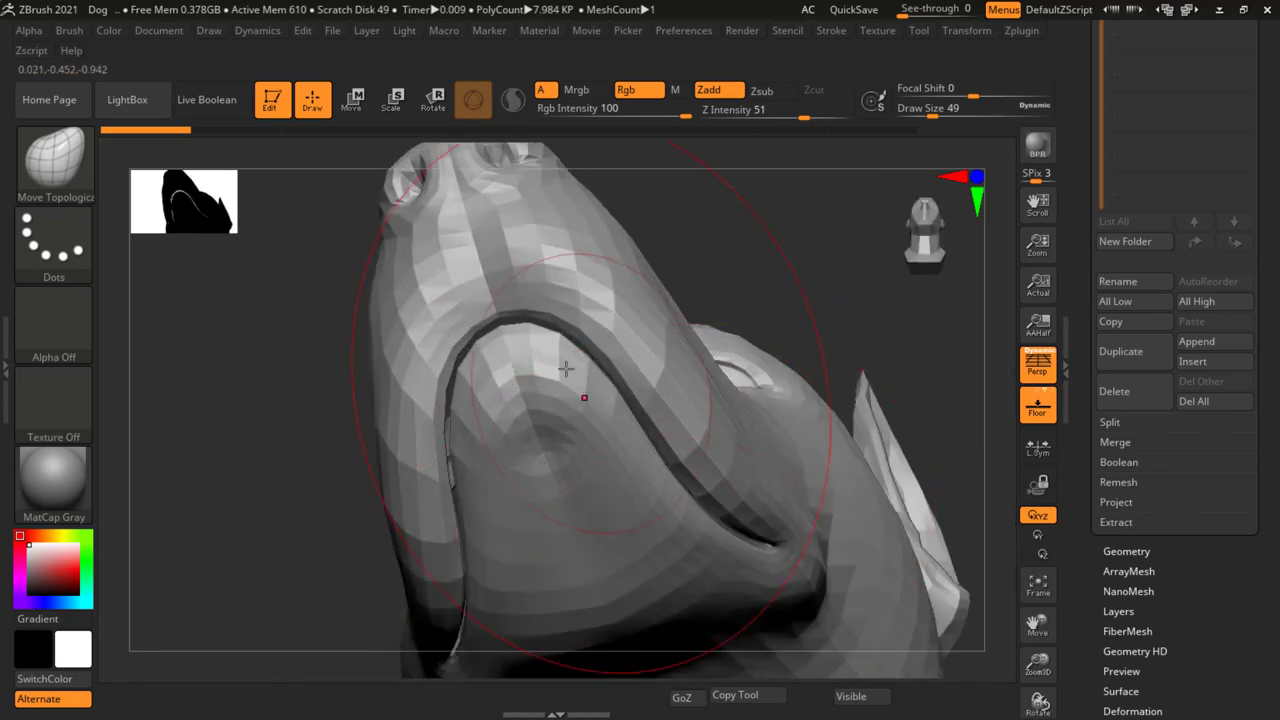
right_drag(492, 300, 500, 333)
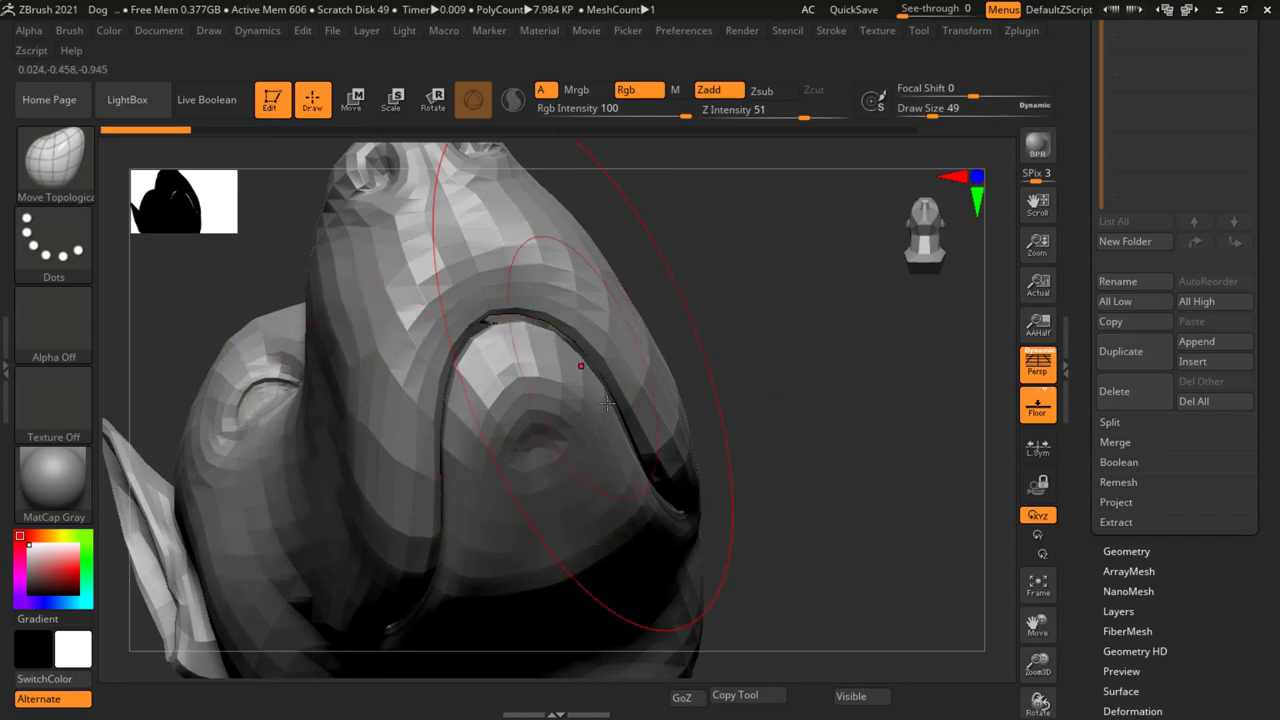
mouse_move(600, 414)
right_down()
mouse_move(622, 408)
mouse_move(603, 393)
mouse_move(633, 438)
right_up()
key(ctrl)
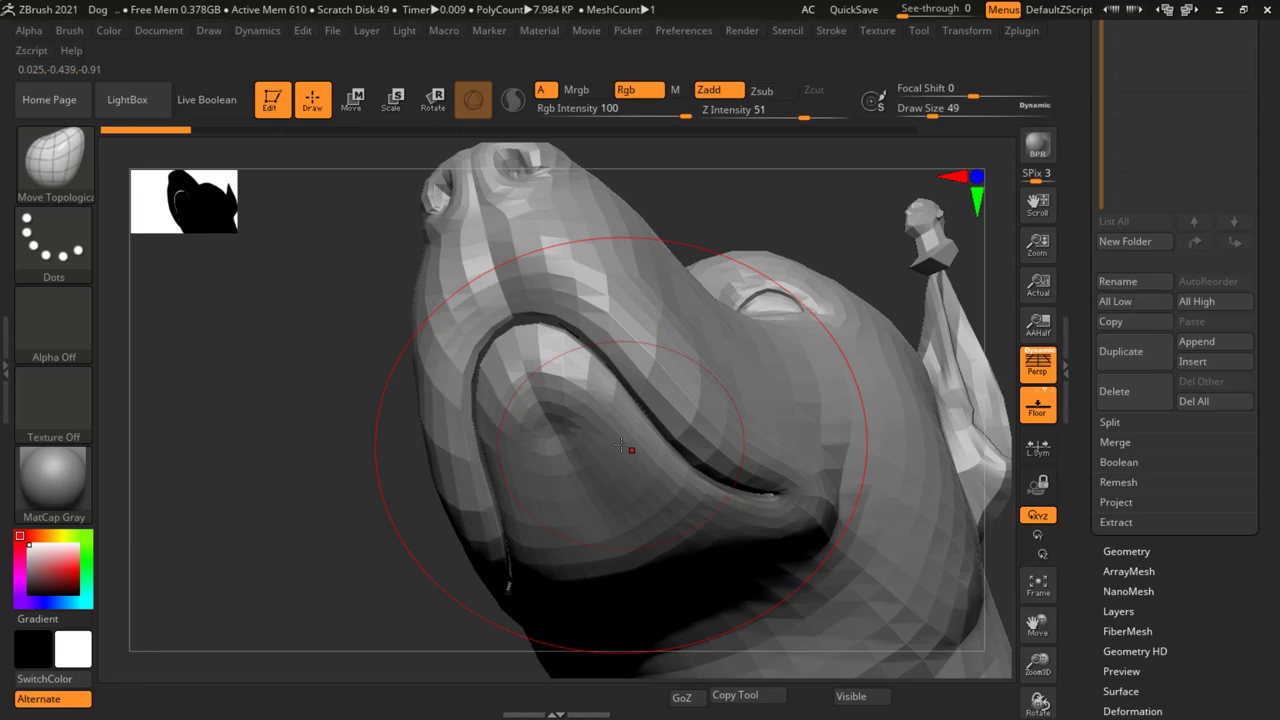
Make the standard Move brush active, filtering the brush palette with M.
key(b)
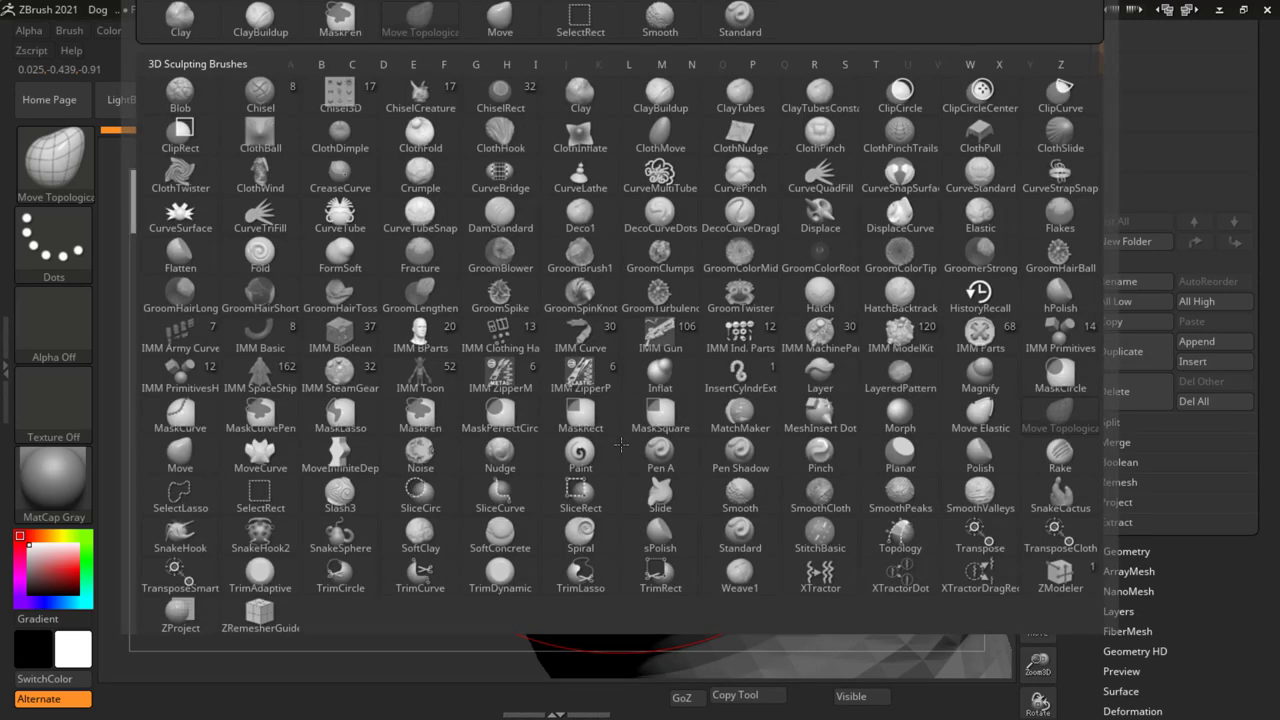
key(m)
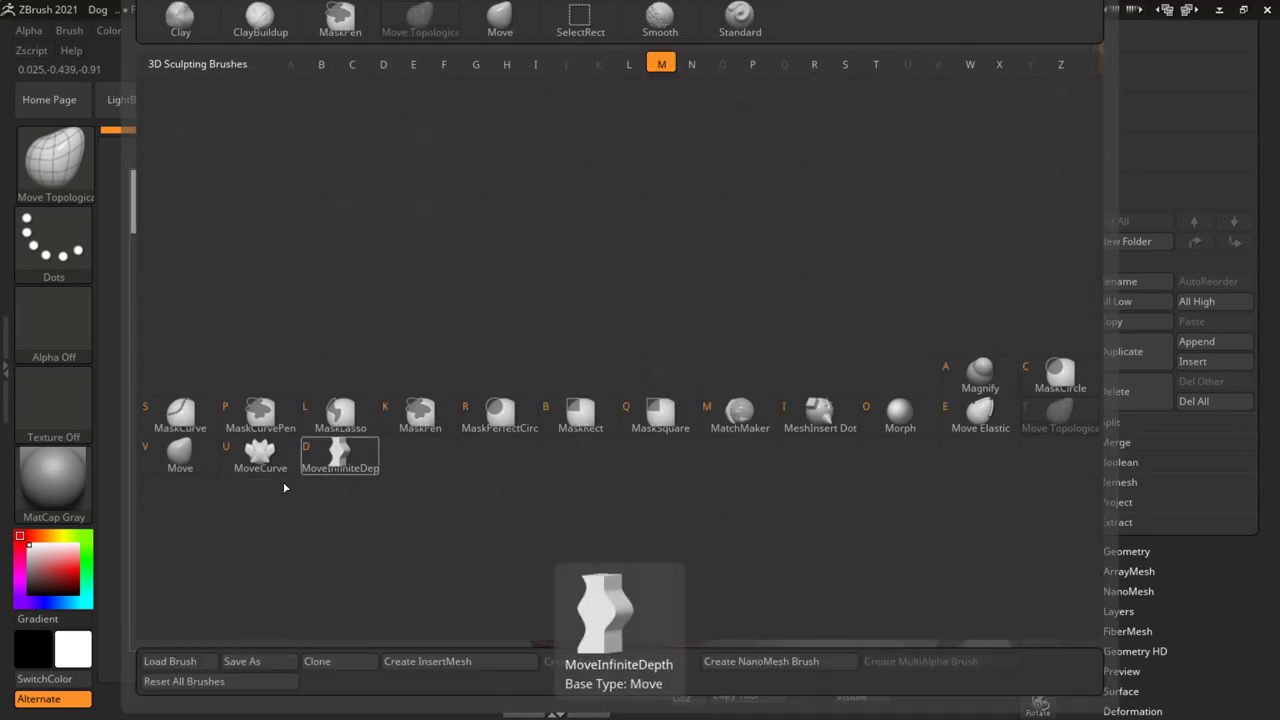
mouse_move(180, 458)
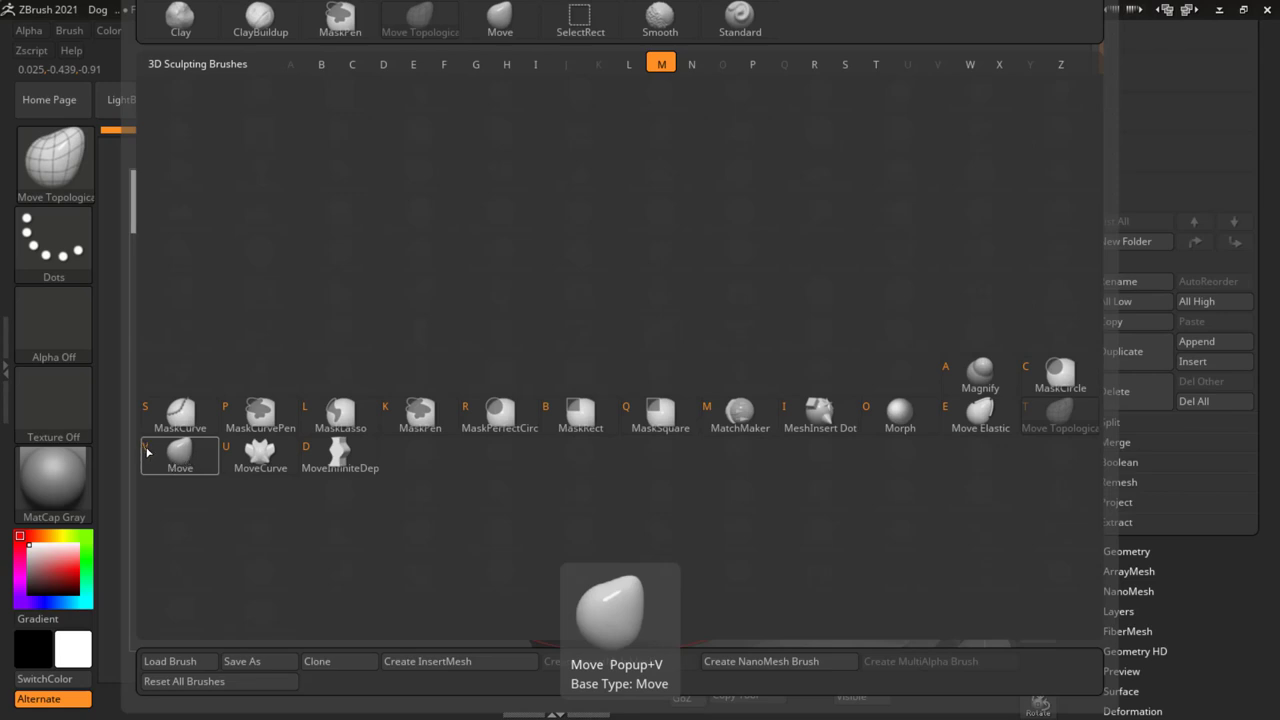
click(147, 452)
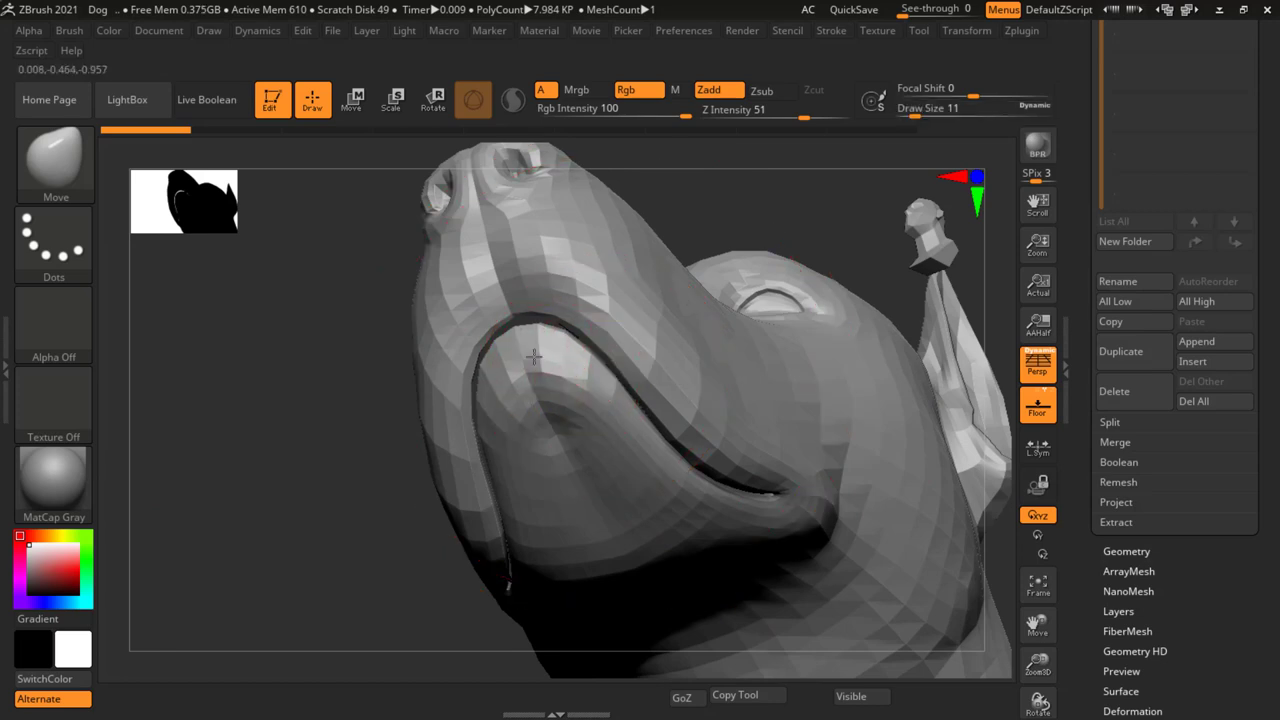
Pull the dog's lip fold near the mouth corner into a cleaner curve.
drag(534, 356, 516, 370)
mouse_move(516, 370)
ctrl+right_down()
mouse_move(569, 425)
mouse_move(540, 410)
mouse_move(658, 375)
ctrl+right_up()
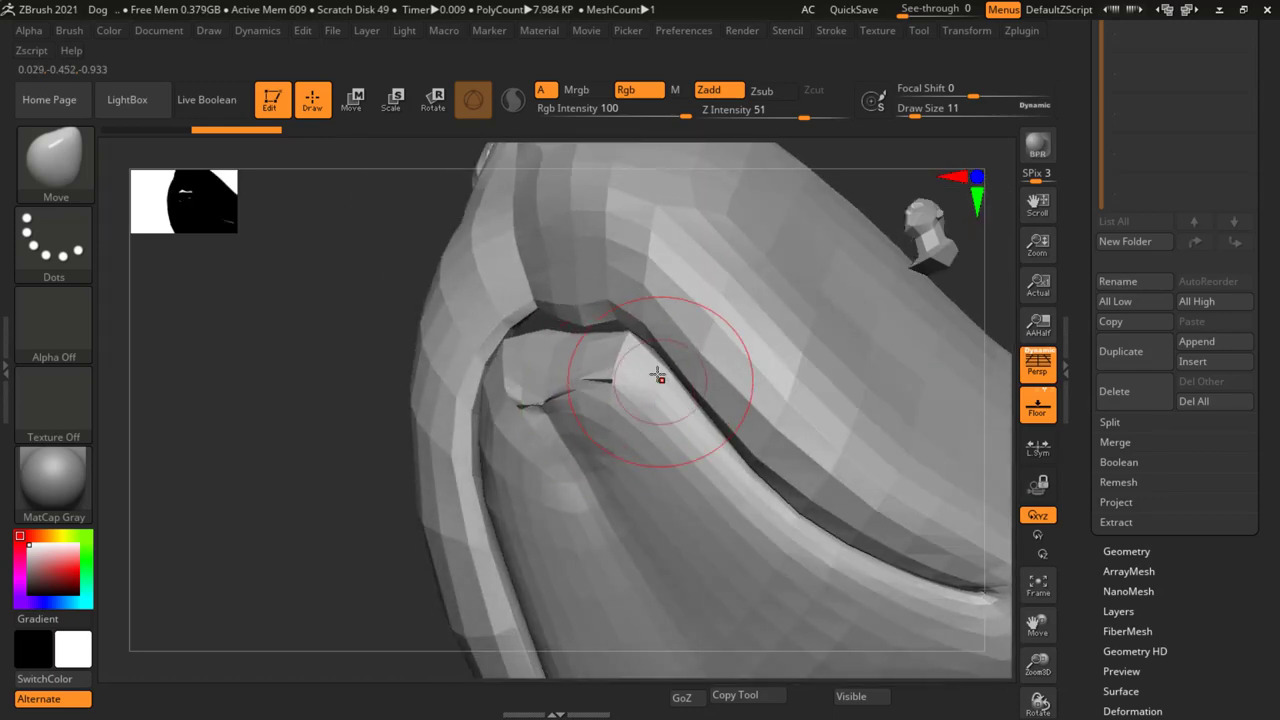
drag(658, 375, 643, 391)
right_drag(643, 391, 735, 462)
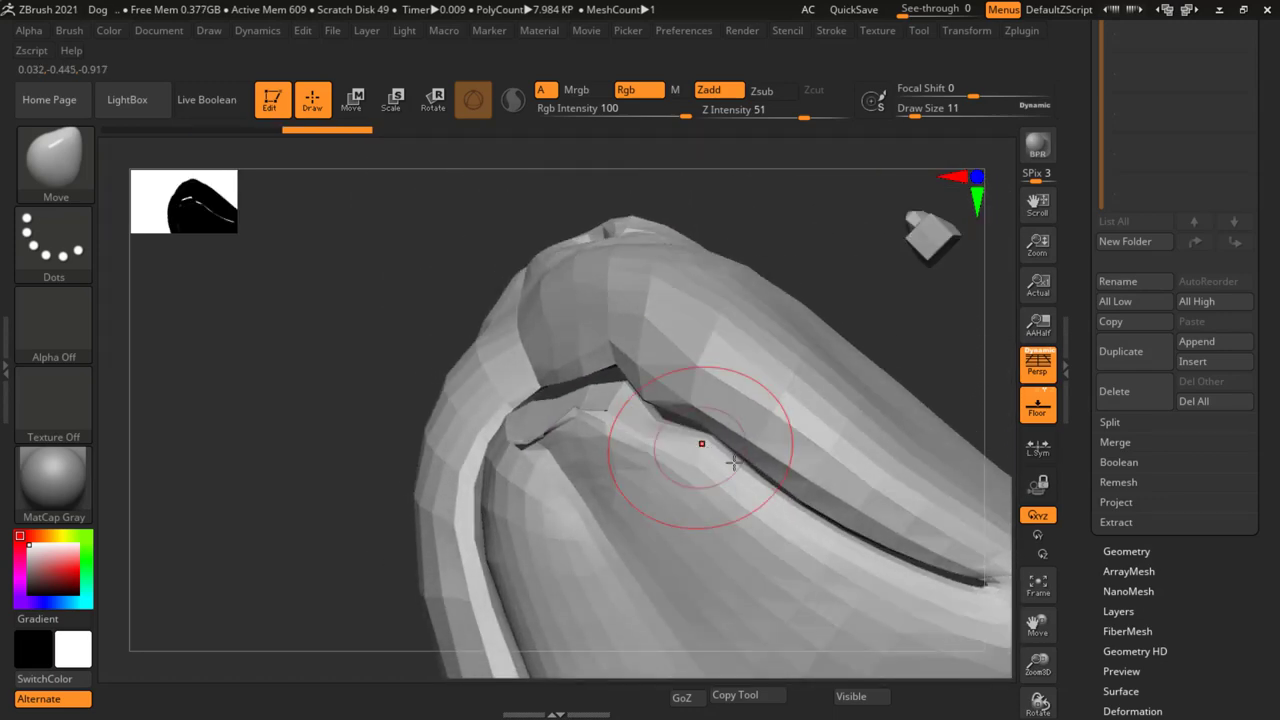
drag(735, 462, 717, 491)
mouse_move(414, 400)
right_down()
mouse_move(526, 422)
mouse_move(516, 480)
right_up()
drag(505, 484, 462, 500)
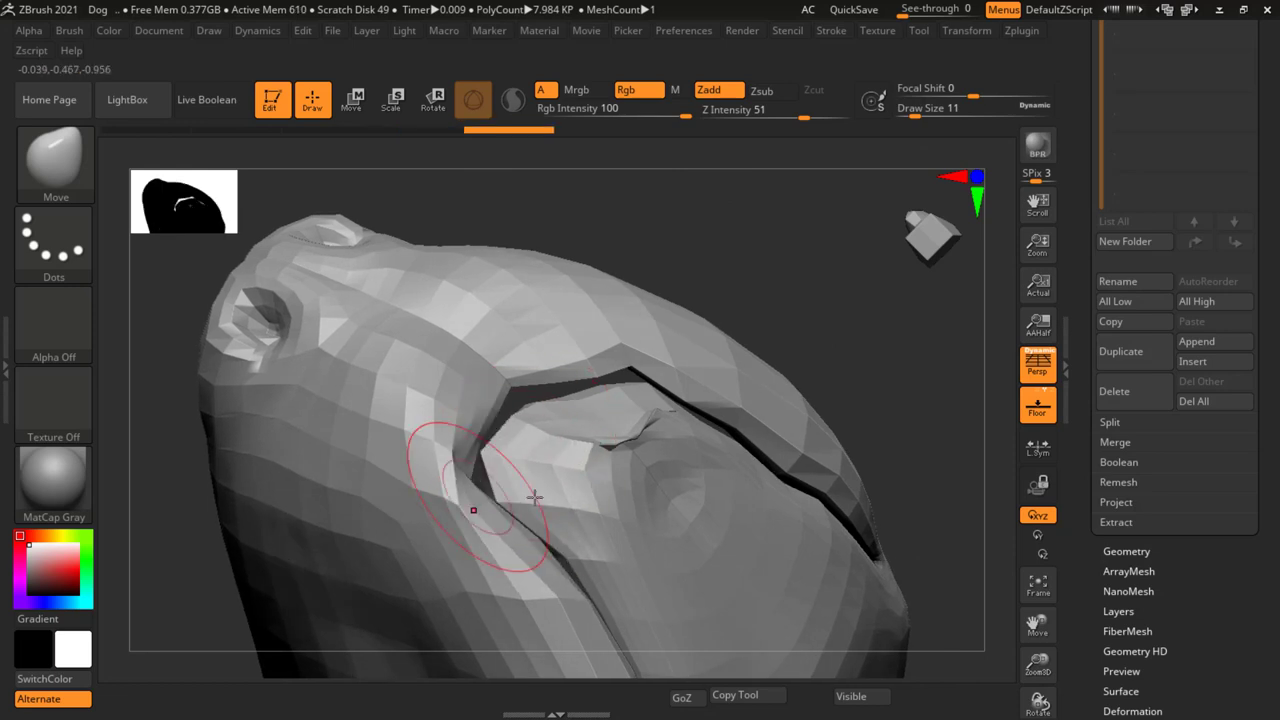
mouse_move(462, 500)
right_down()
mouse_move(541, 489)
mouse_move(572, 509)
right_up()
Undo the jagged lip pull and orbit the view back toward the lip fold.
key(ctrl)
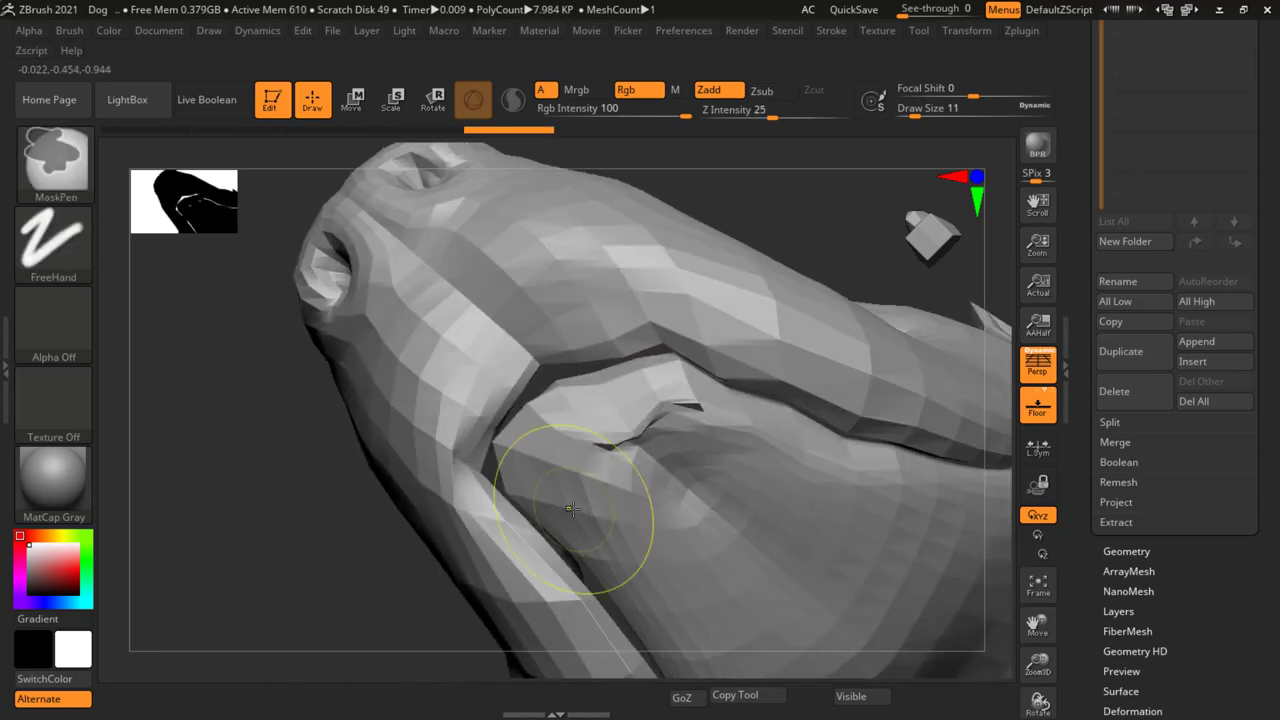
key(ctrl+z)
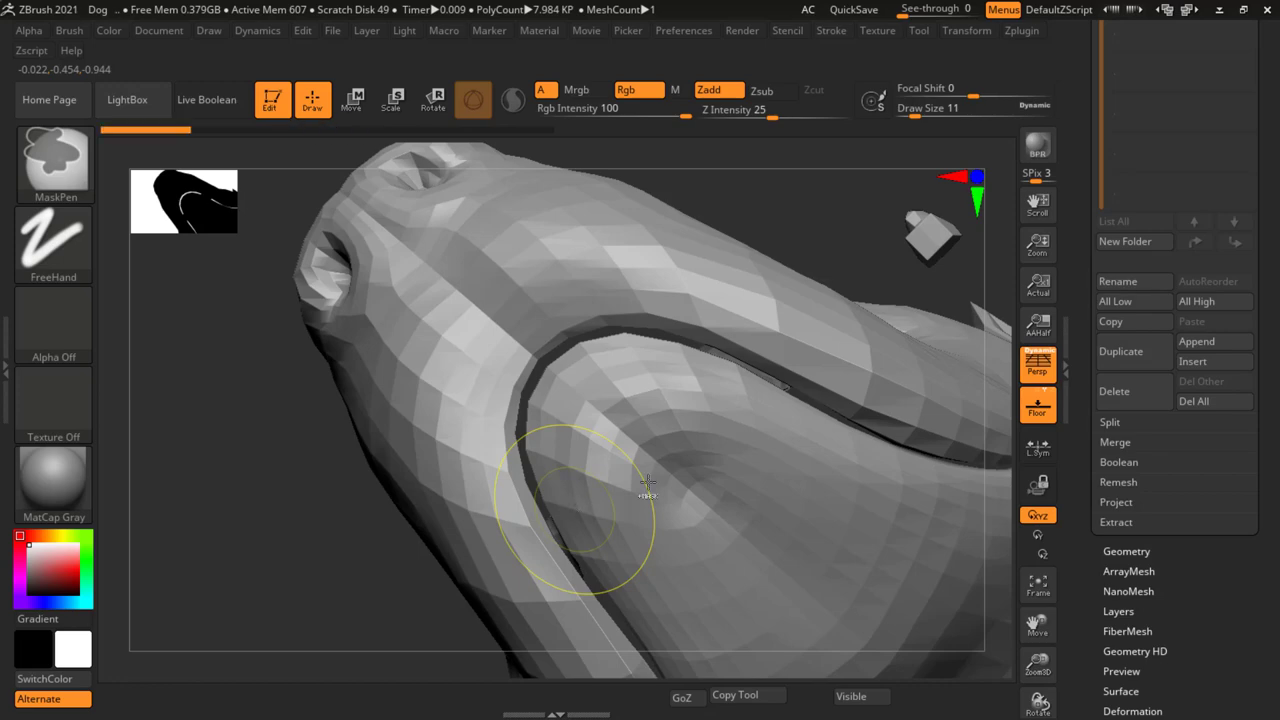
mouse_move(648, 482)
right_down()
mouse_move(569, 480)
mouse_move(503, 305)
mouse_move(629, 379)
right_up()
key(ctrl)
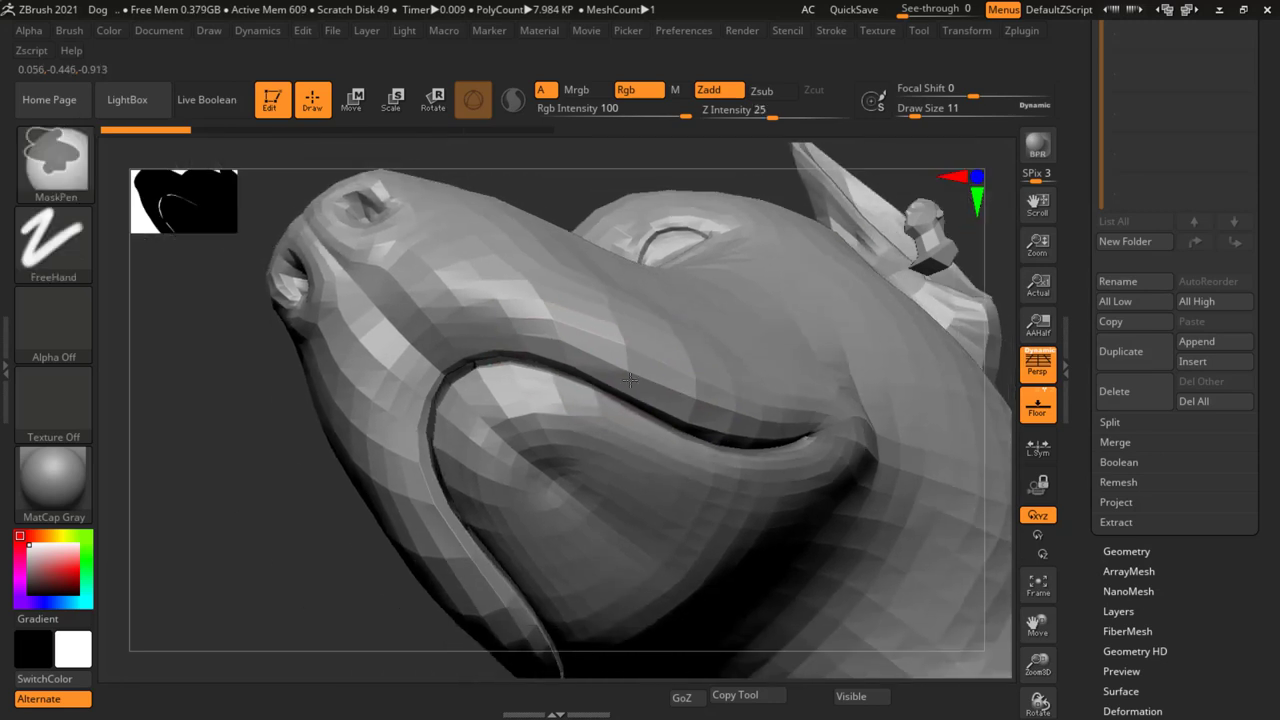
right_drag(614, 386, 657, 433)
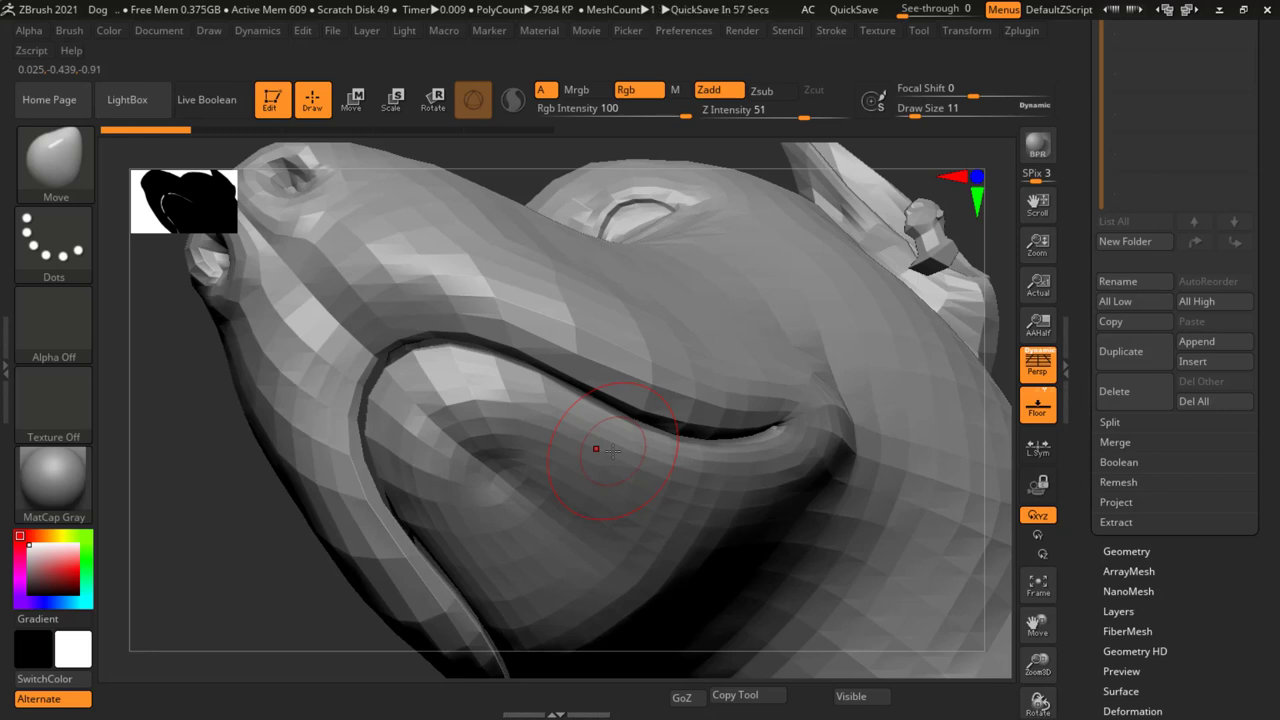
Make Move Topological the active brush, filtering the palette with M.
key(b)
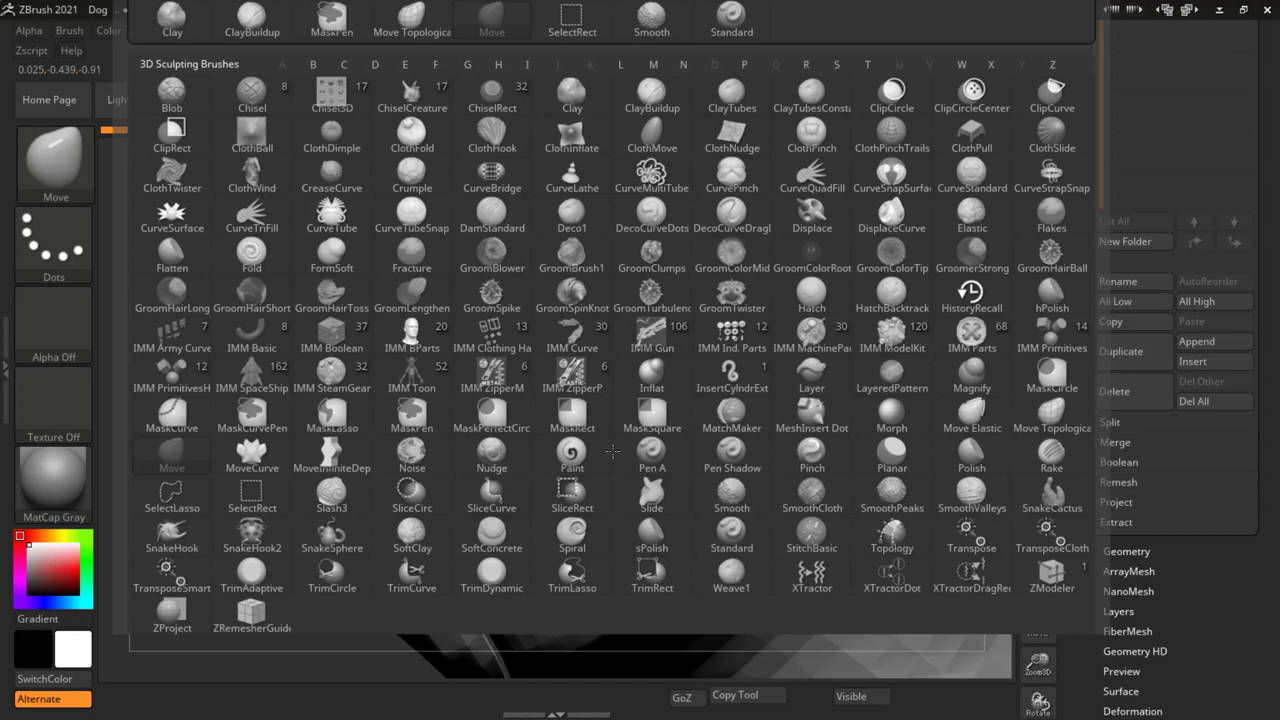
key(m)
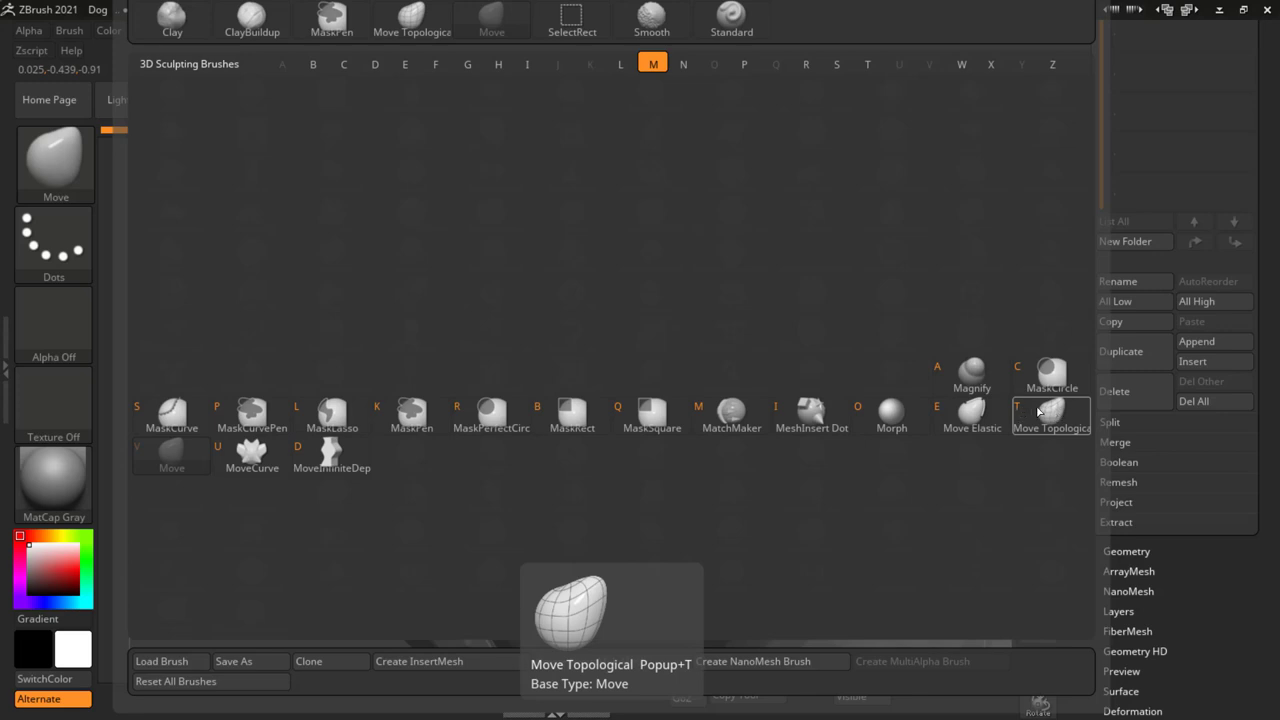
click(1038, 411)
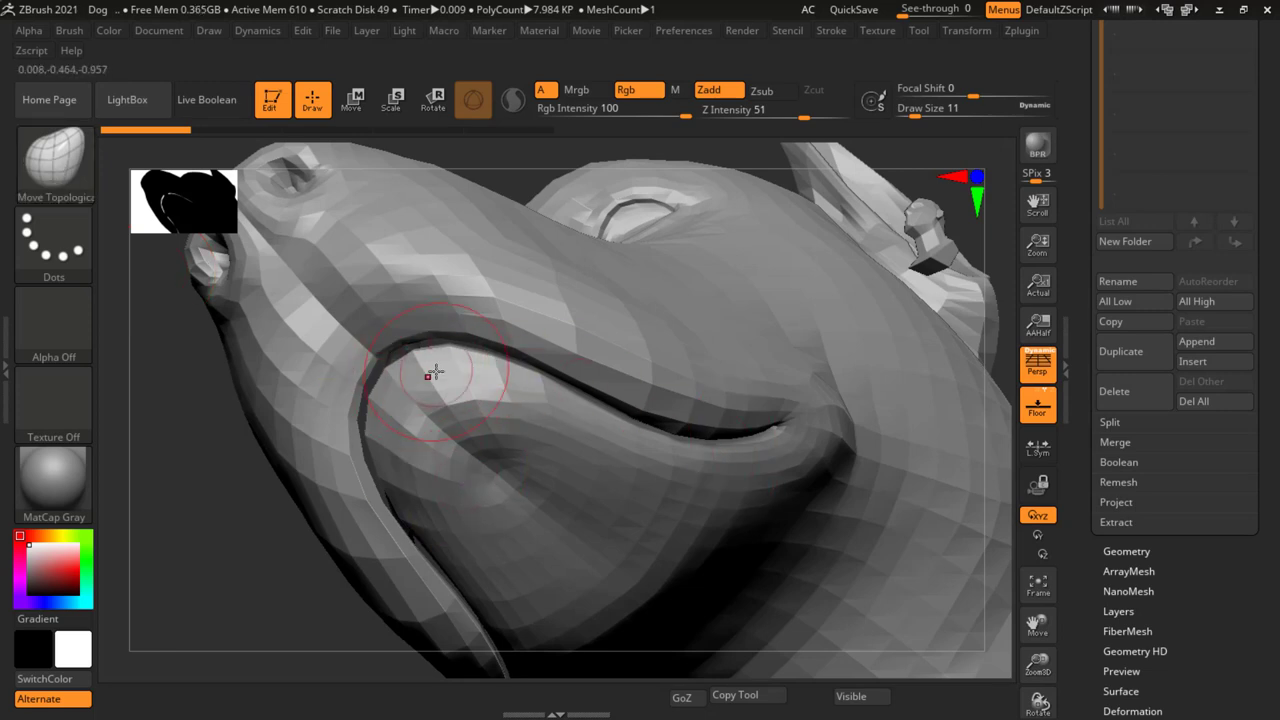
Raise the mouth fold into a ridge, enlarge the brush from 11 to 37, push the lip fold.
right_drag(481, 449, 448, 373)
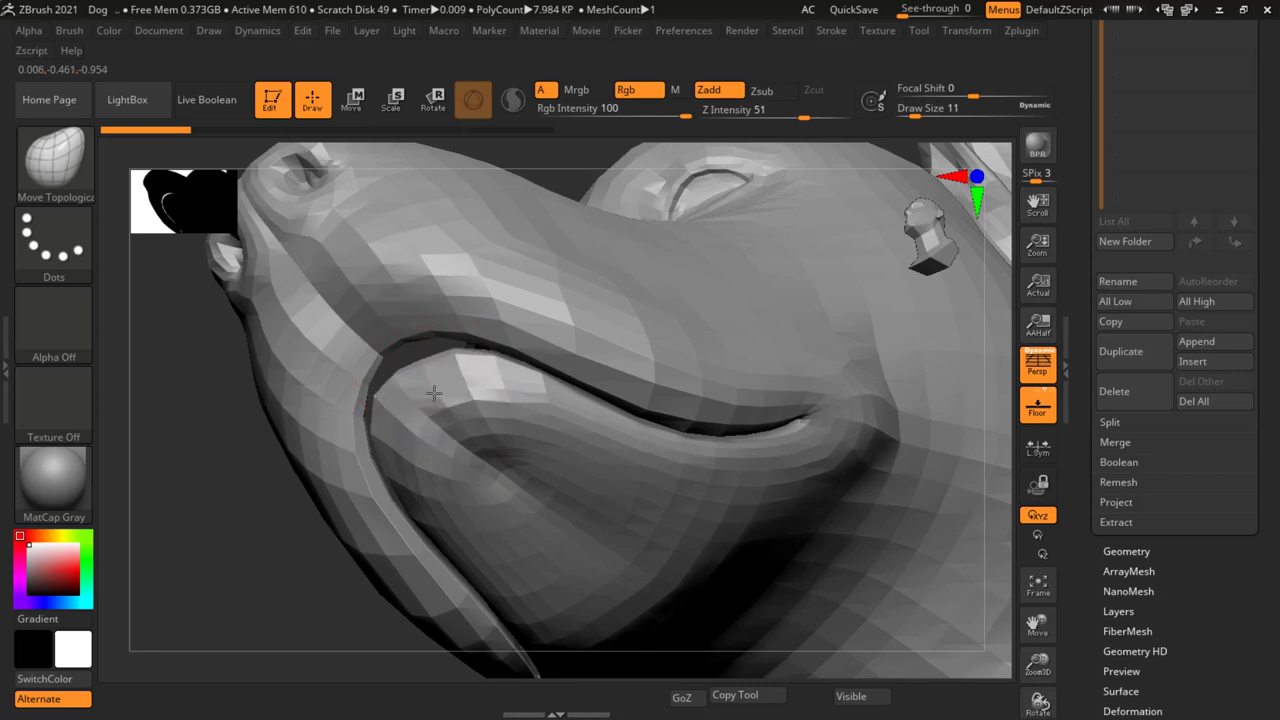
mouse_move(415, 310)
mouse_down()
mouse_move(428, 251)
mouse_move(454, 267)
mouse_move(449, 357)
mouse_up()
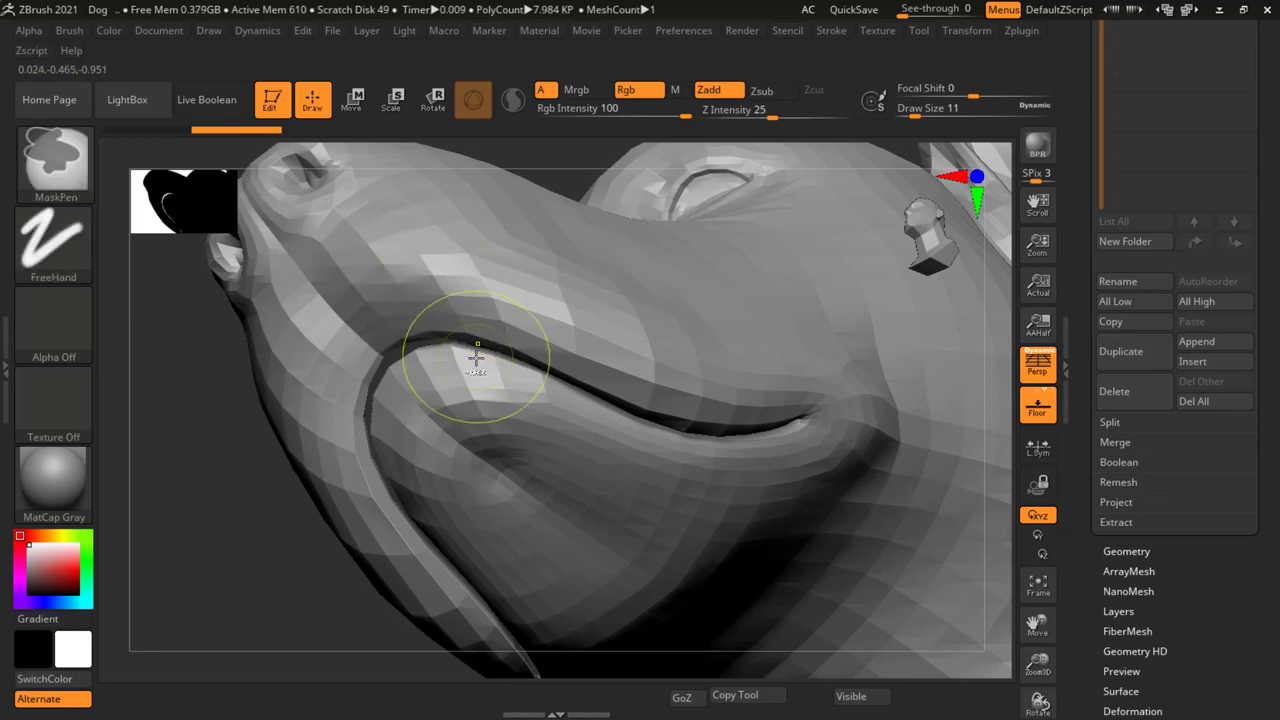
right_drag(571, 371, 584, 380)
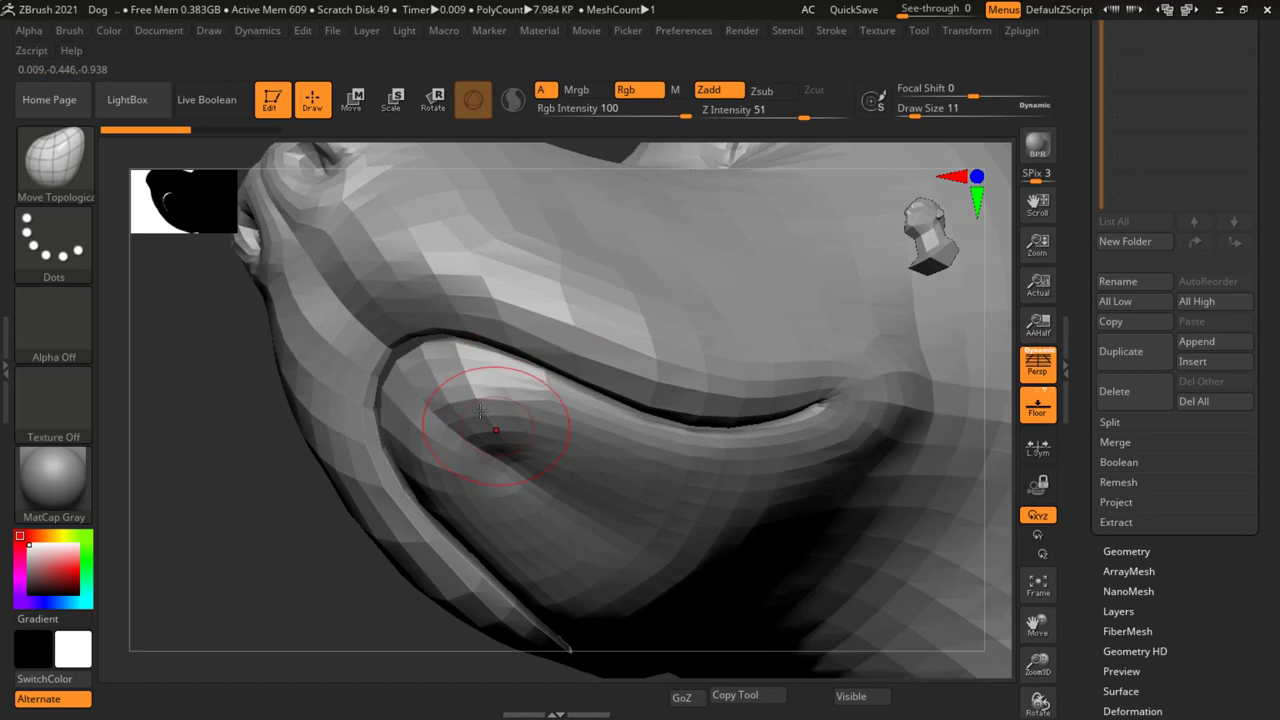
mouse_move(468, 382)
mouse_down()
mouse_move(443, 386)
mouse_move(492, 424)
mouse_up()
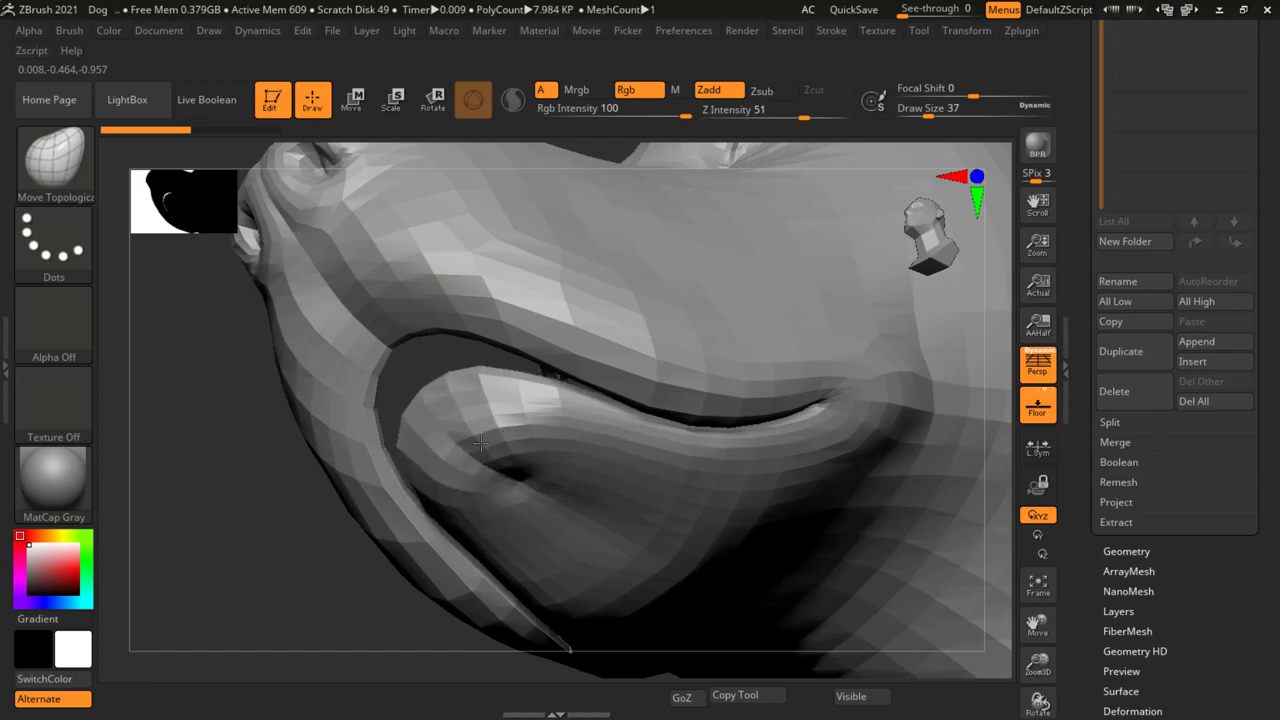
mouse_move(500, 390)
right_down()
mouse_move(556, 371)
mouse_move(410, 388)
mouse_move(514, 346)
right_up()
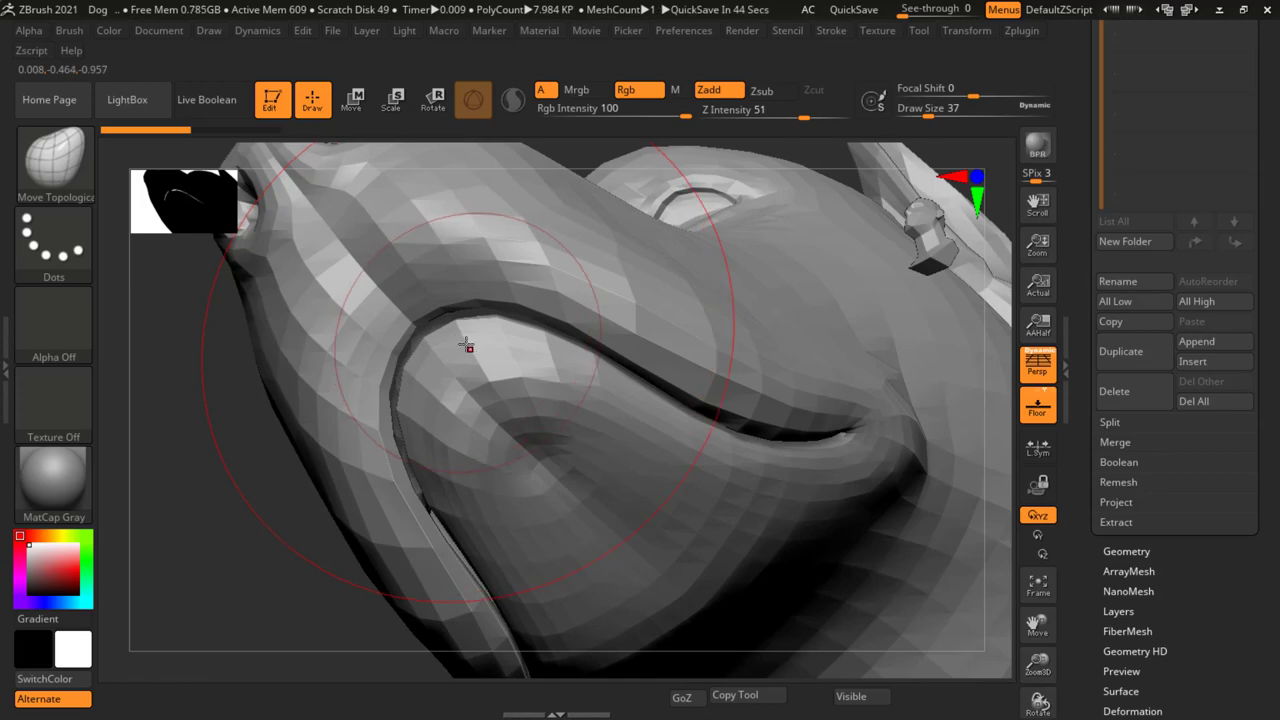
Reshape the dog's mouth-slot opening, working from several angles around the muzzle.
mouse_move(474, 354)
right_down()
mouse_move(534, 400)
mouse_move(517, 357)
right_up()
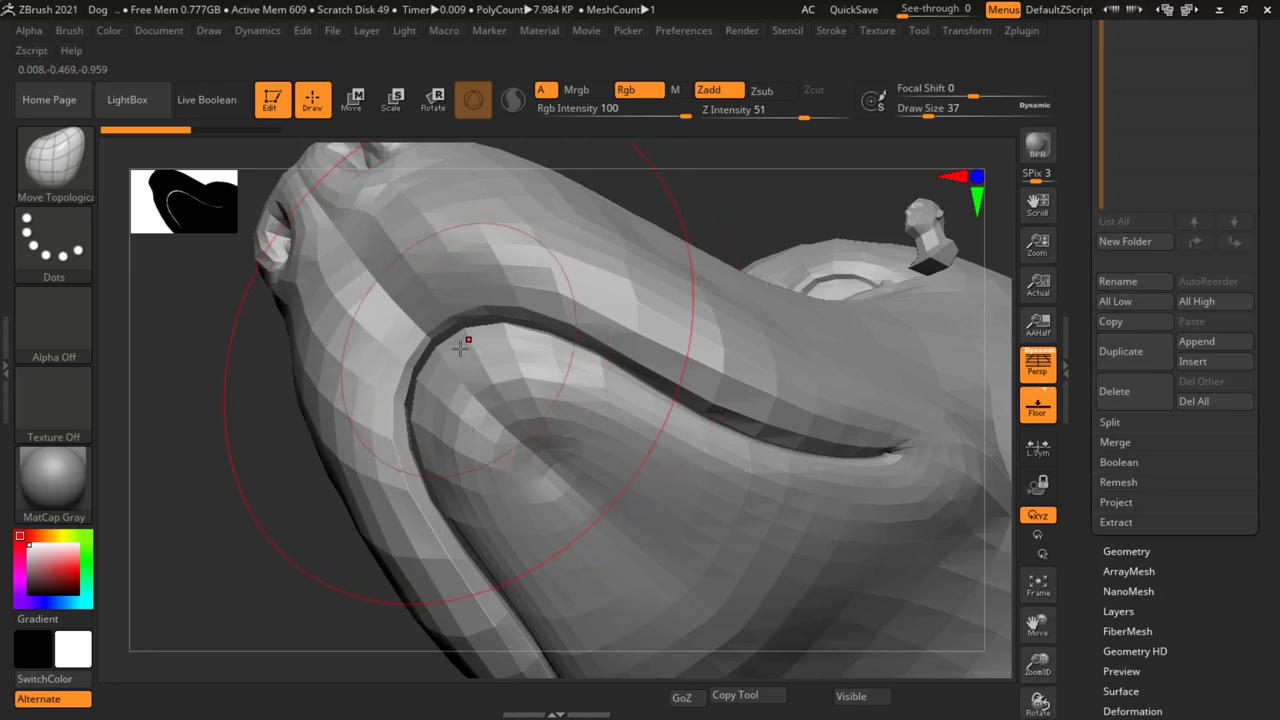
mouse_move(461, 346)
right_down()
mouse_move(487, 344)
mouse_move(484, 362)
right_up()
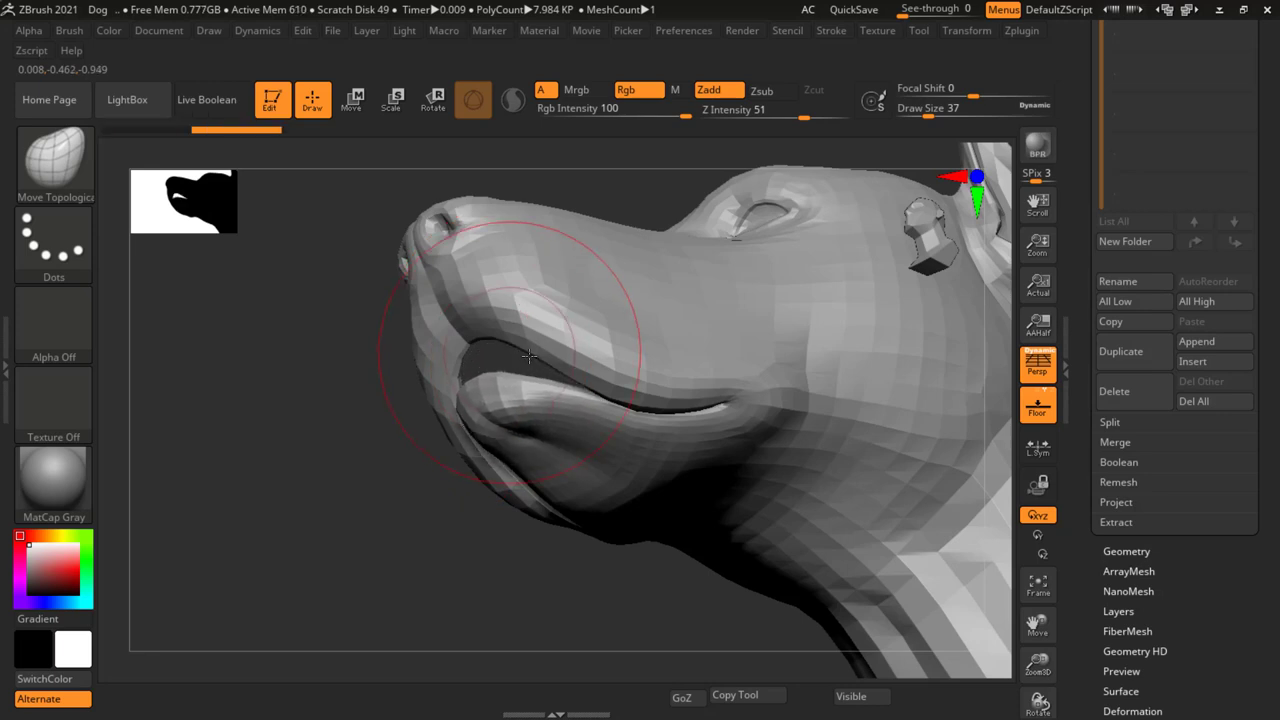
mouse_move(514, 322)
right_down()
mouse_move(567, 349)
mouse_move(477, 398)
right_up()
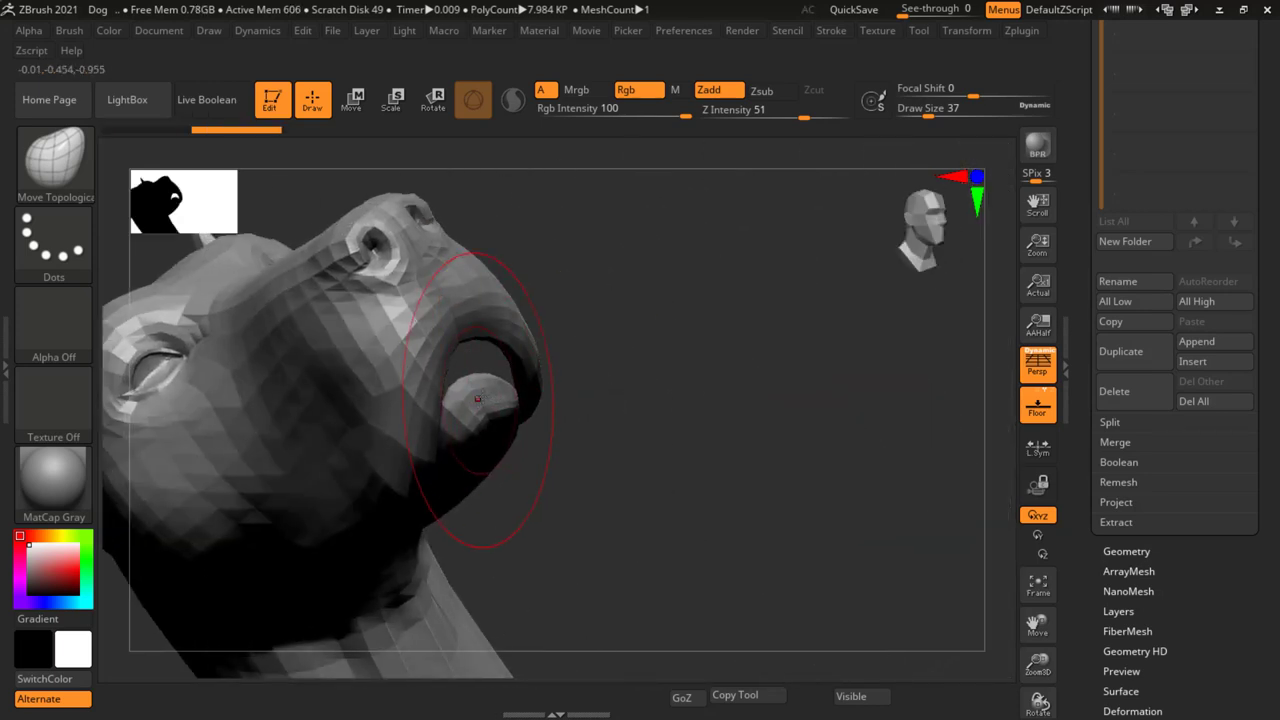
mouse_move(558, 382)
right_down()
mouse_move(623, 397)
mouse_move(513, 357)
mouse_move(443, 357)
right_up()
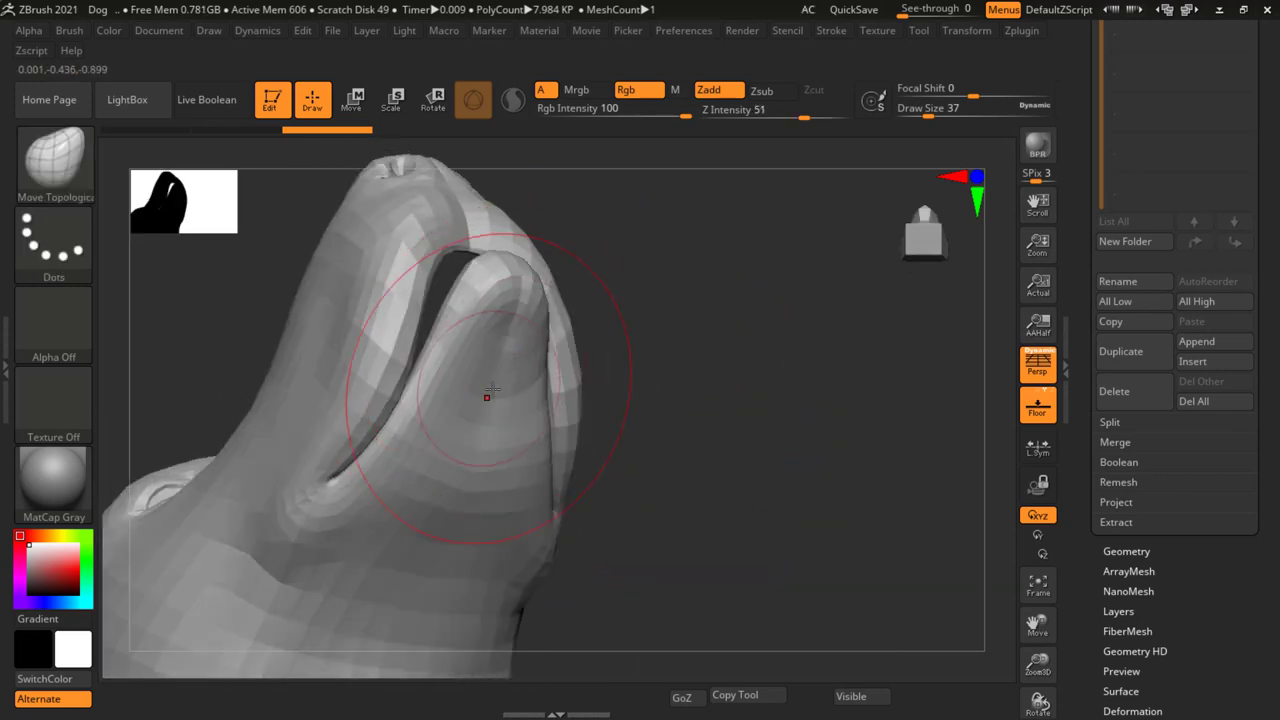
drag(443, 357, 546, 453)
mouse_move(684, 379)
right_down()
mouse_move(663, 403)
mouse_move(663, 329)
right_up()
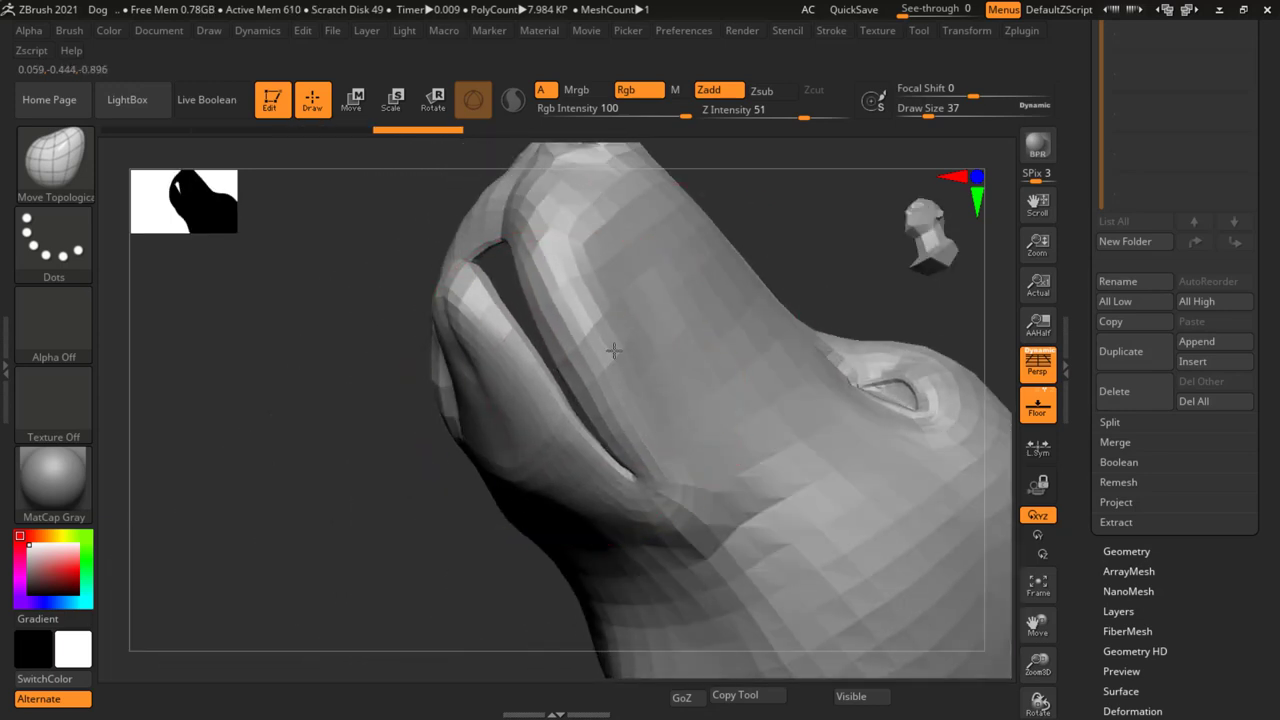
mouse_move(595, 363)
mouse_down()
mouse_move(570, 306)
mouse_move(634, 394)
mouse_up()
drag(592, 335, 510, 314)
right_drag(510, 314, 312, 352)
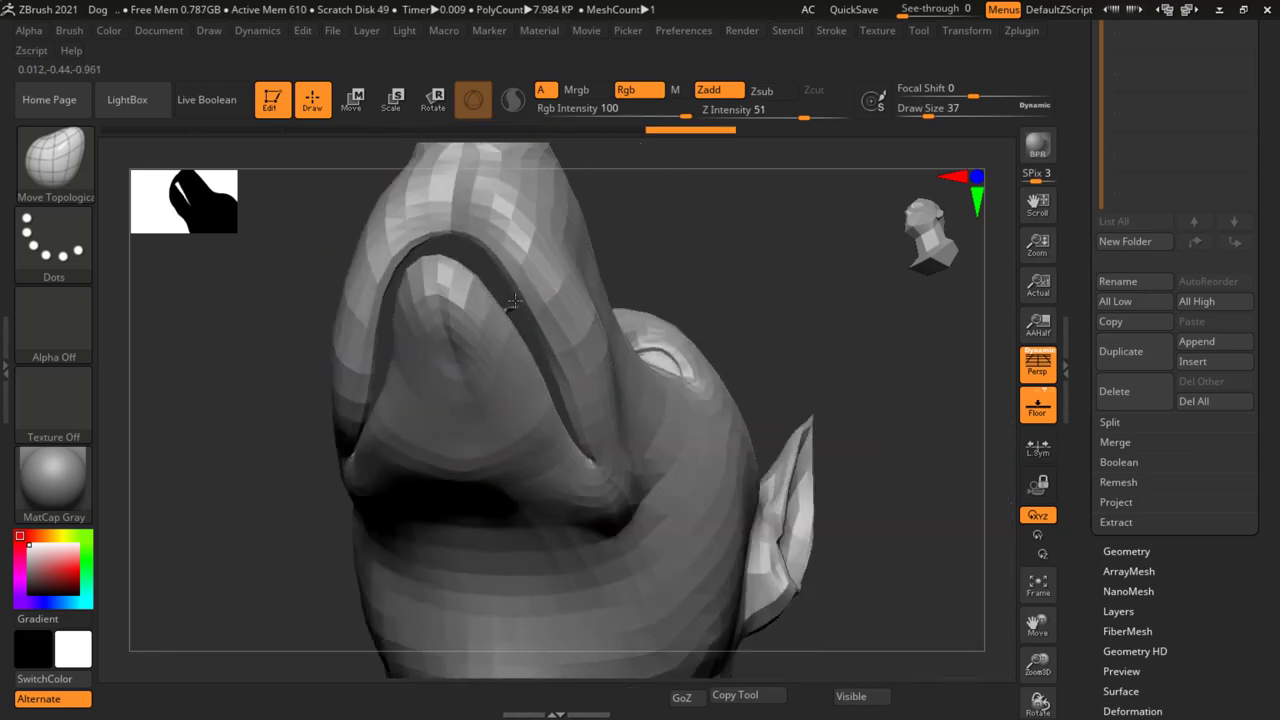
drag(312, 352, 295, 300)
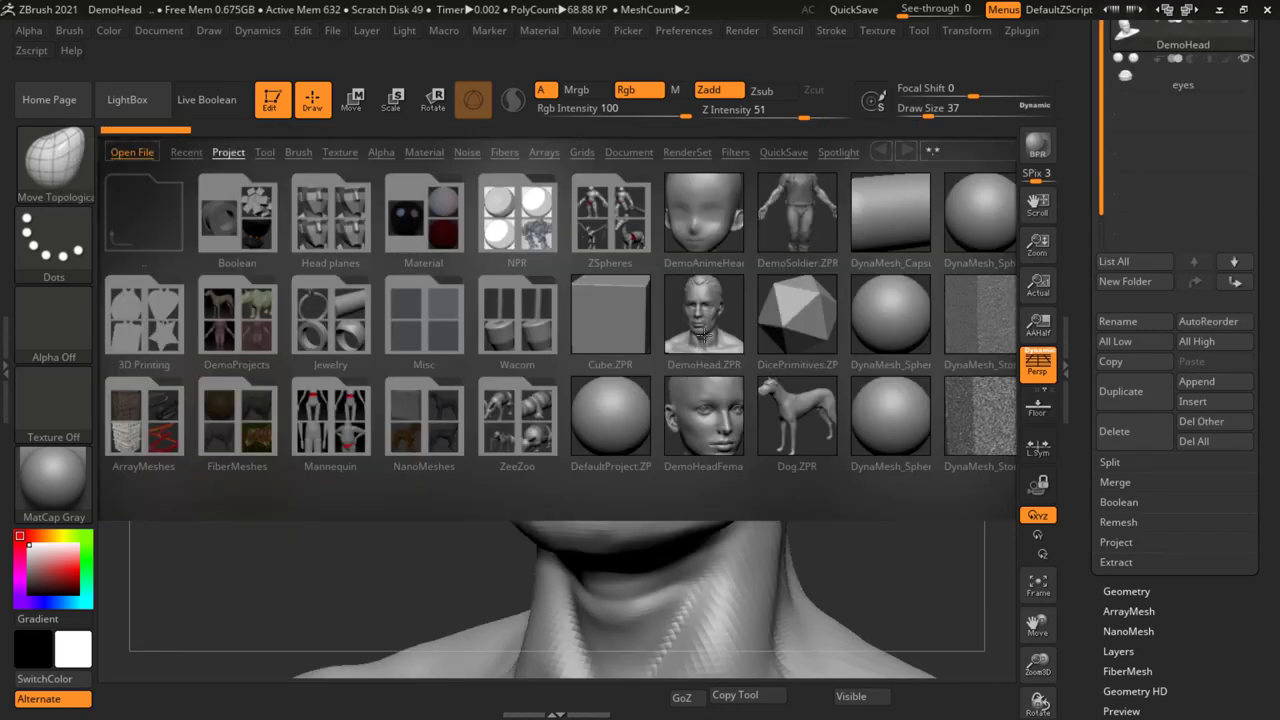
Close the project library and frame DemoHead's lips in view.
click(163, 110)
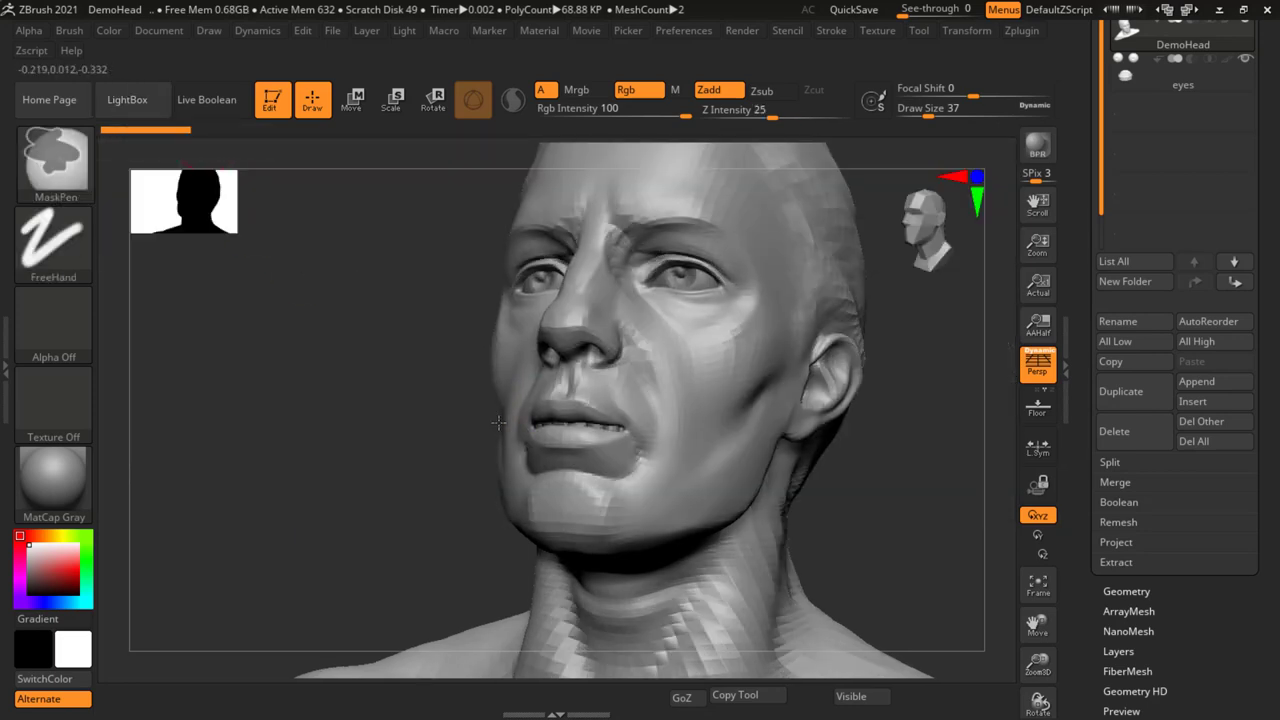
scroll(654, 543, up, 5)
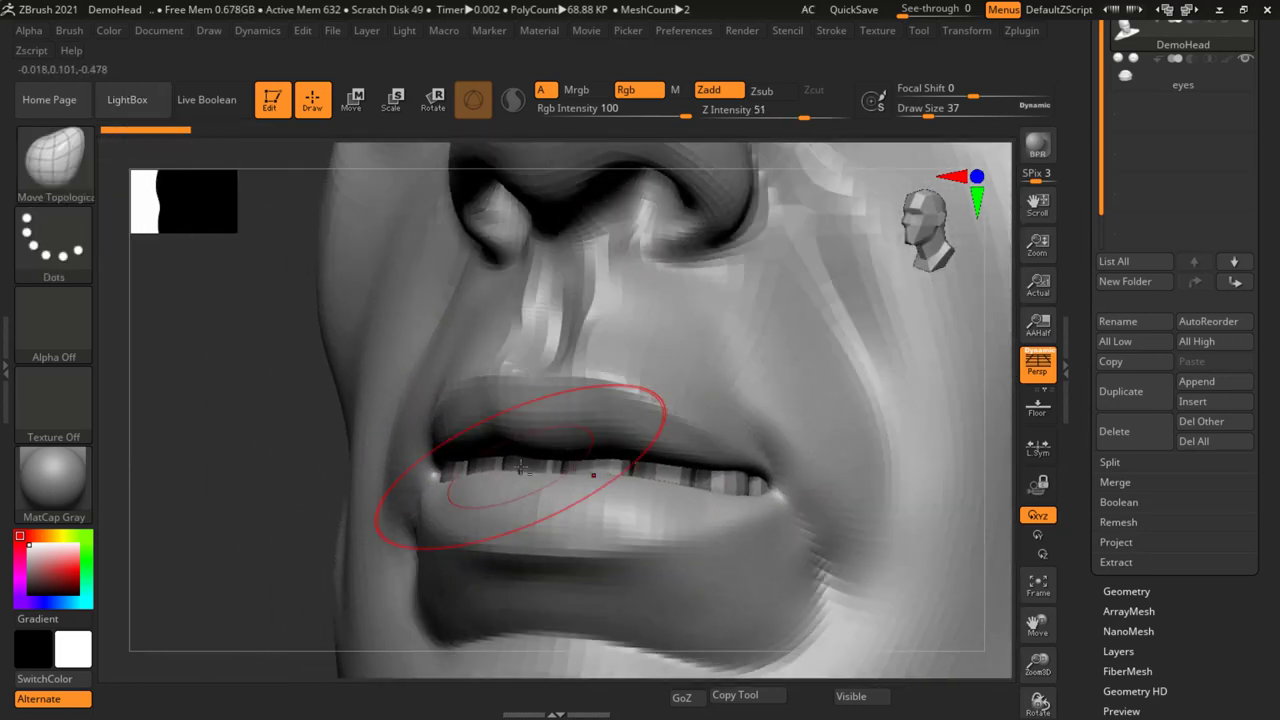
mouse_move(490, 457)
right_down()
mouse_move(529, 486)
mouse_move(506, 458)
right_up()
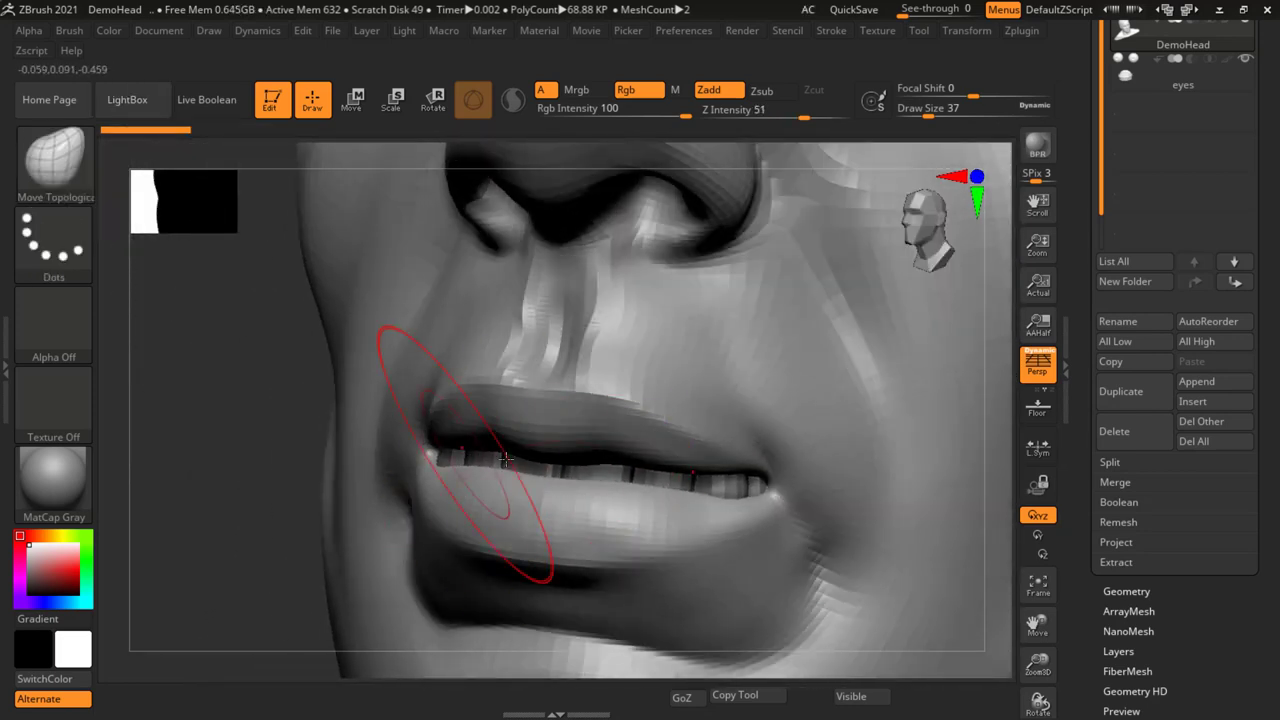
right_drag(600, 468, 638, 381)
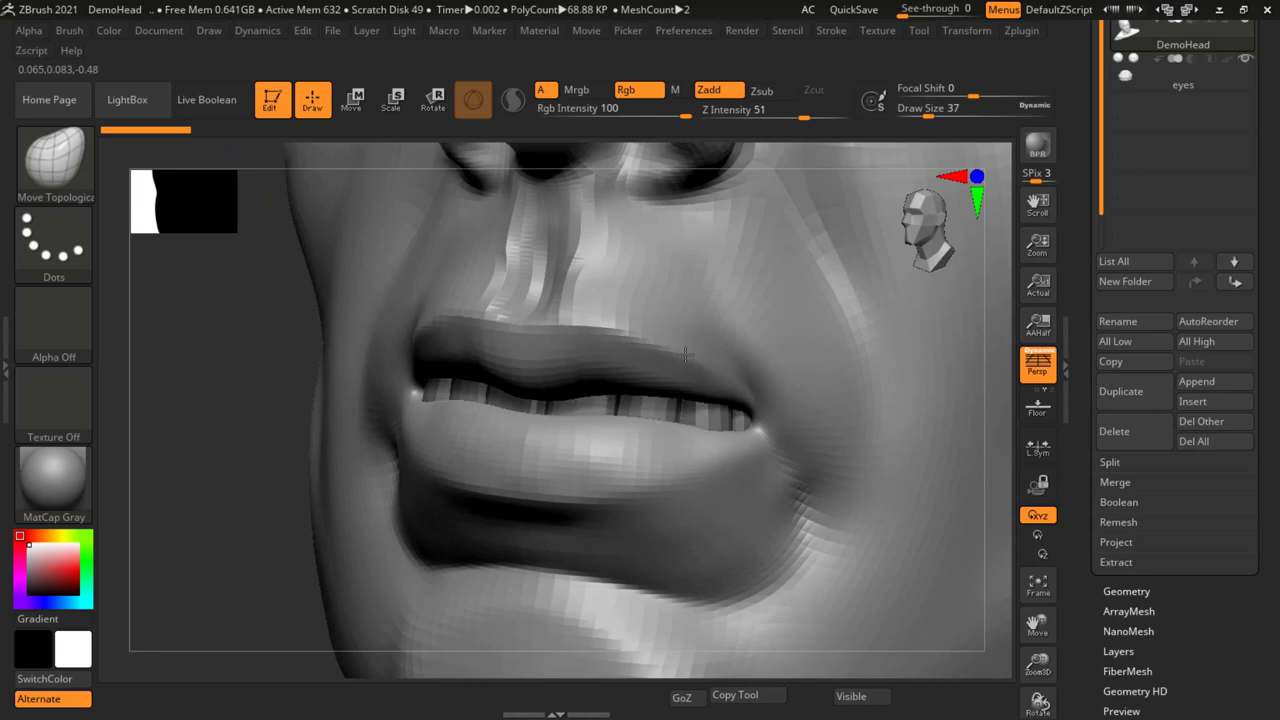
Reshape the upper lip centre and pull the lower lip down to expose the teeth.
drag(560, 380, 544, 361)
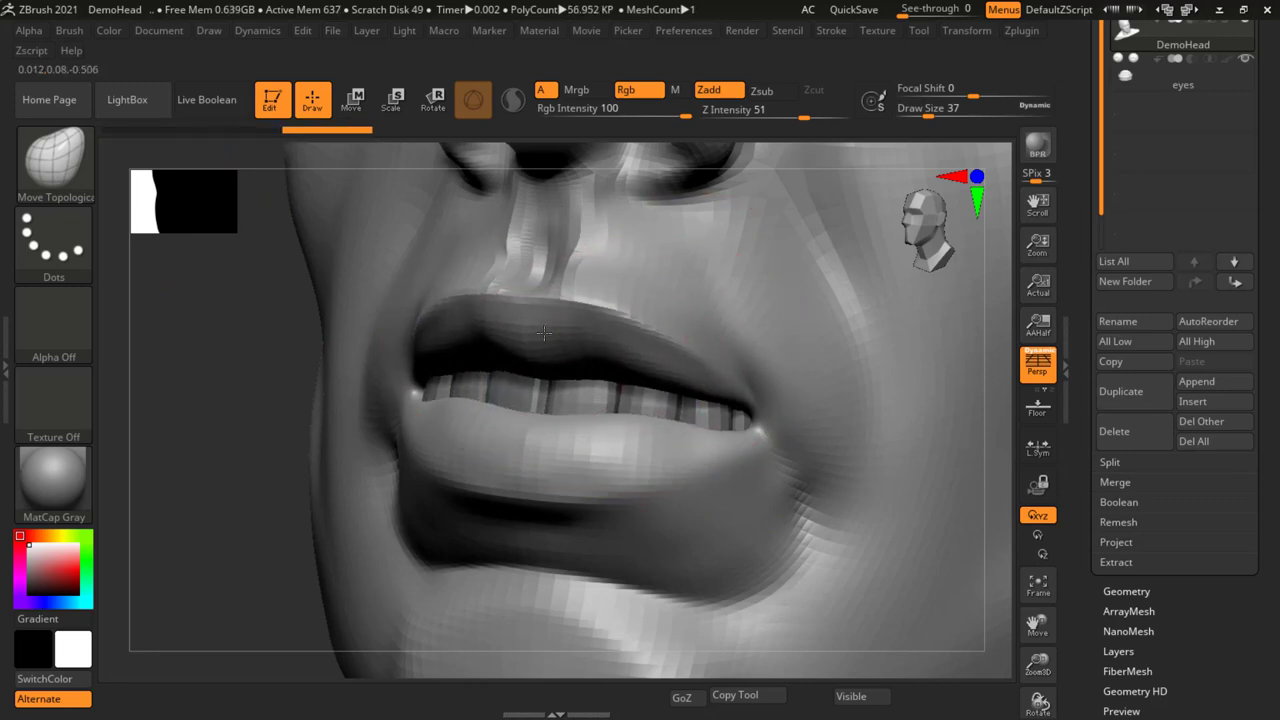
right_drag(544, 361, 628, 461)
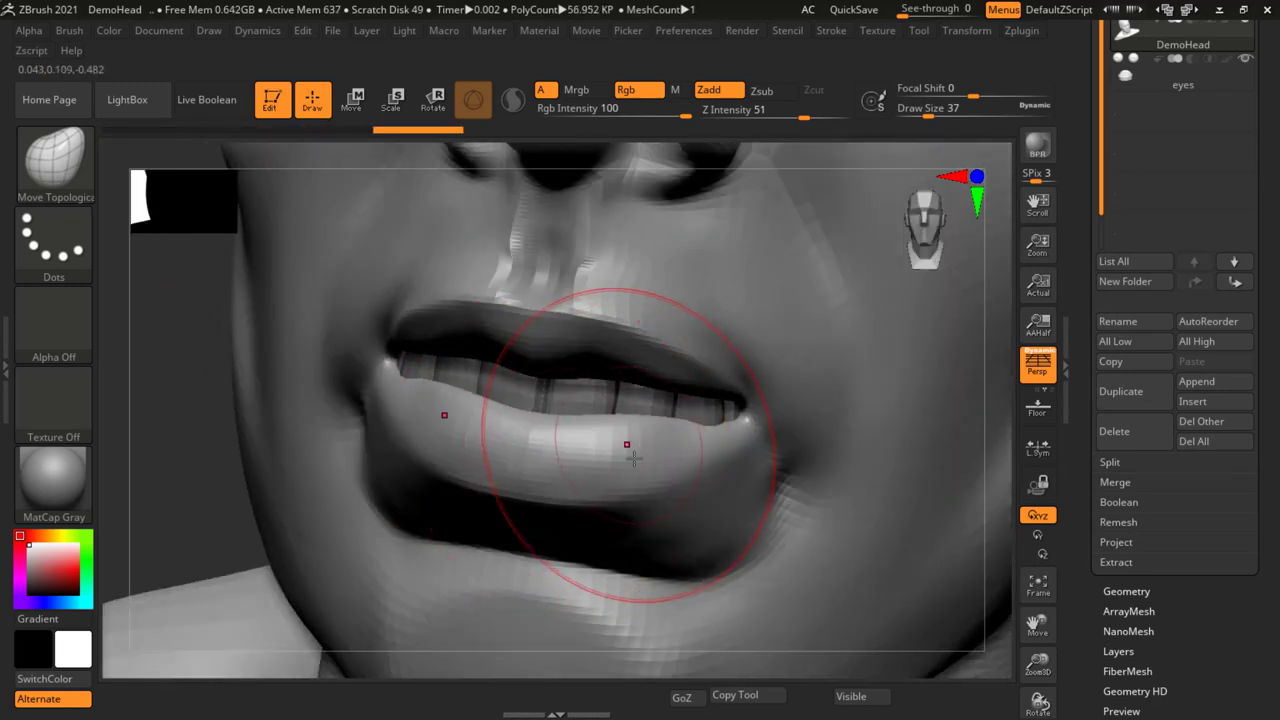
mouse_move(634, 458)
mouse_down()
mouse_move(650, 486)
mouse_move(557, 500)
mouse_move(580, 470)
mouse_up()
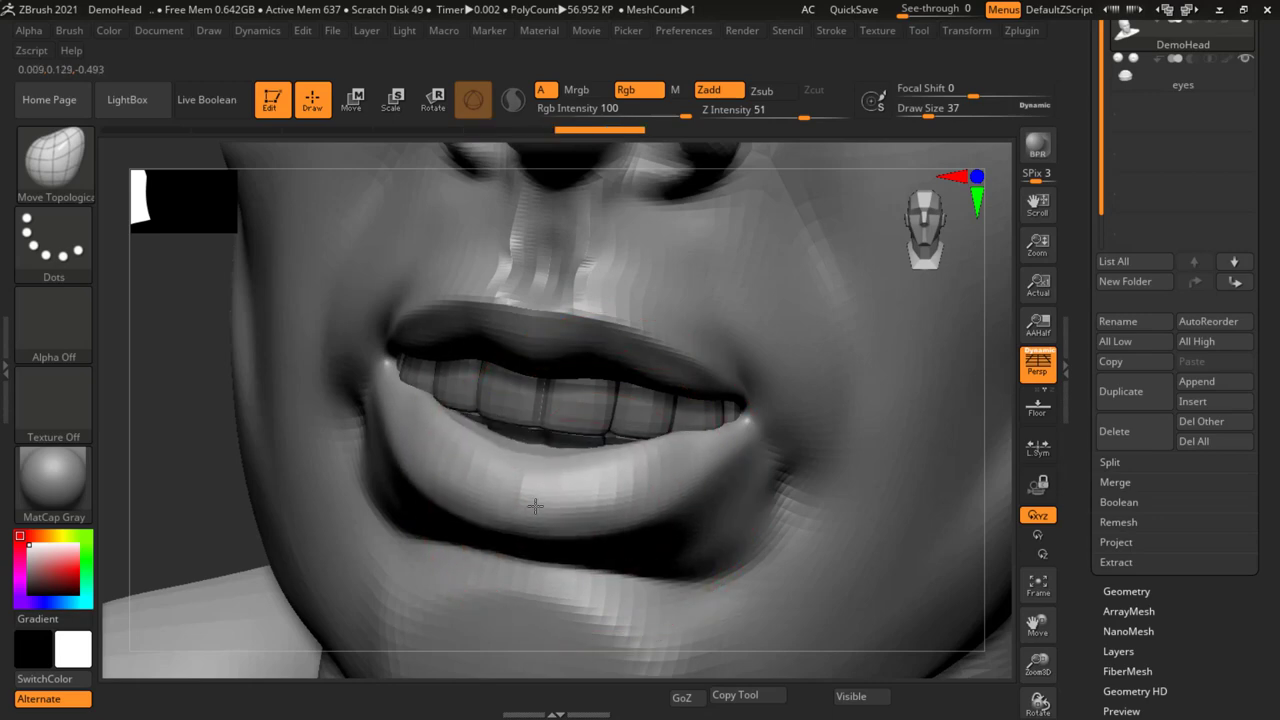
mouse_move(666, 449)
right_down()
mouse_move(658, 372)
mouse_move(720, 450)
right_up()
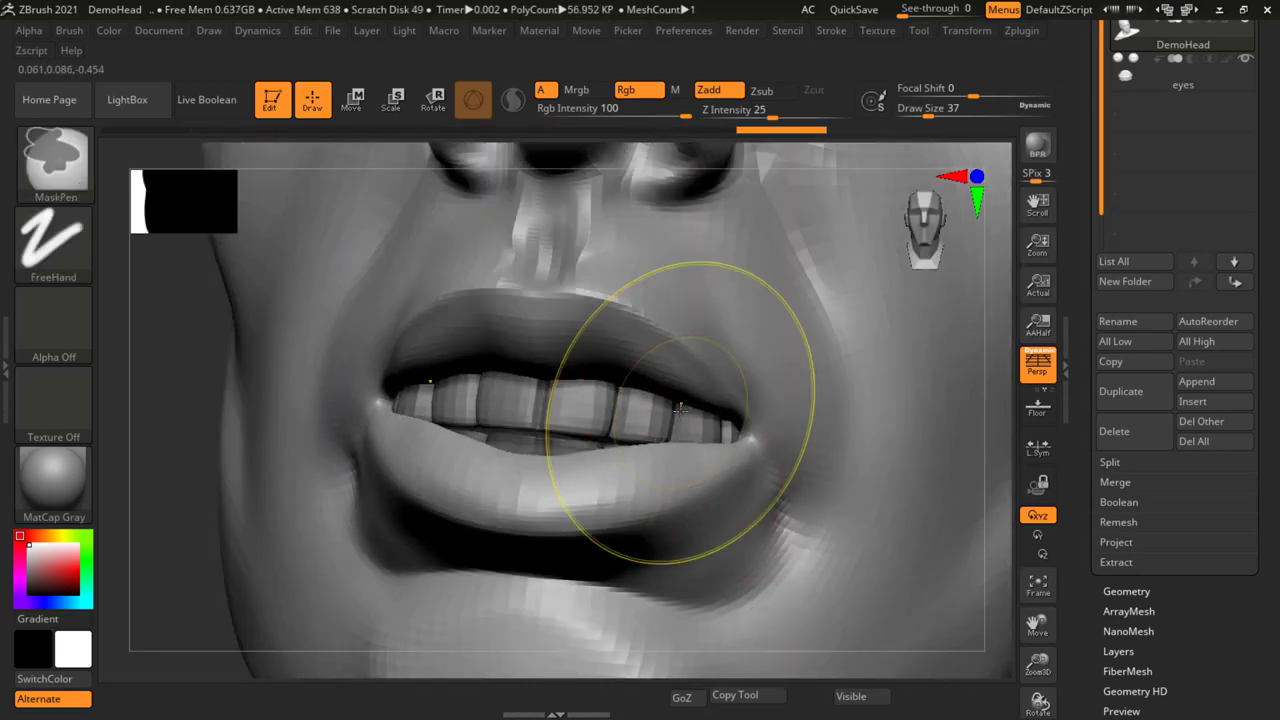
Undo the lower-lip edits and switch to the standard Move brush (B, M, V).
key(ctrl+z)
key(ctrl+z)
key(ctrl+z)
key(ctrl+z)
key(ctrl+z)
key(ctrl+z)
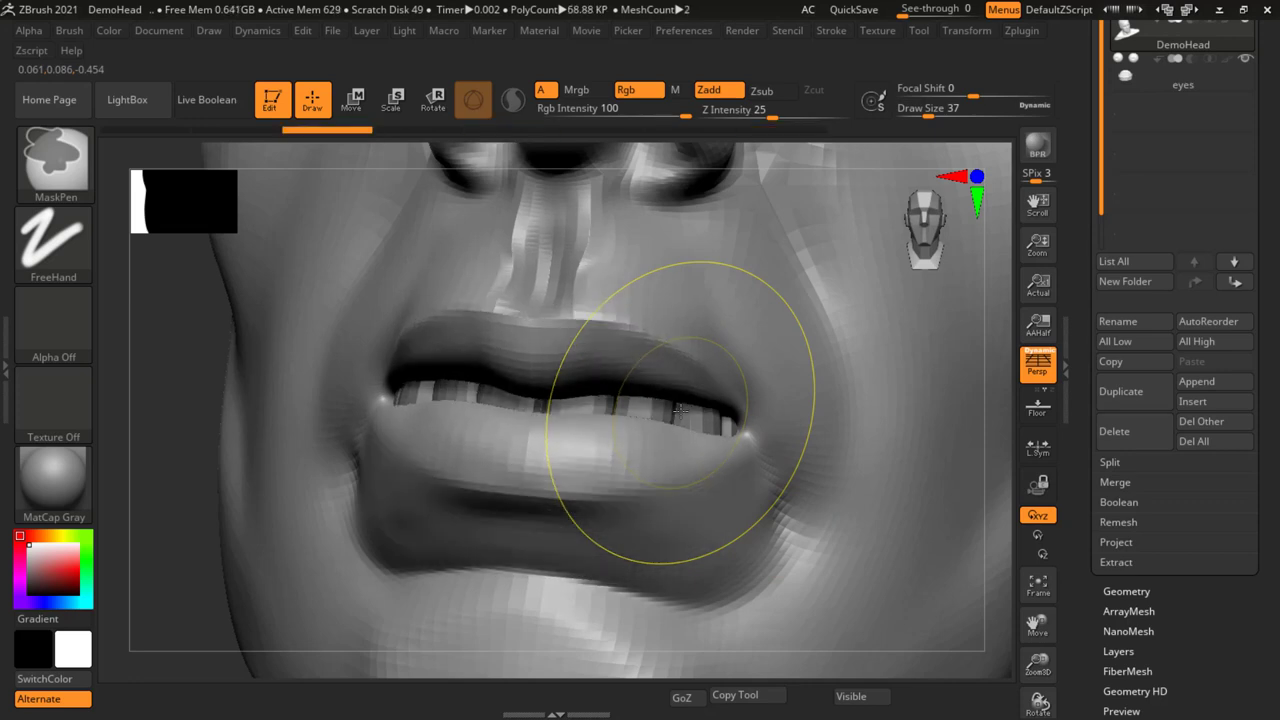
key(ctrl+z)
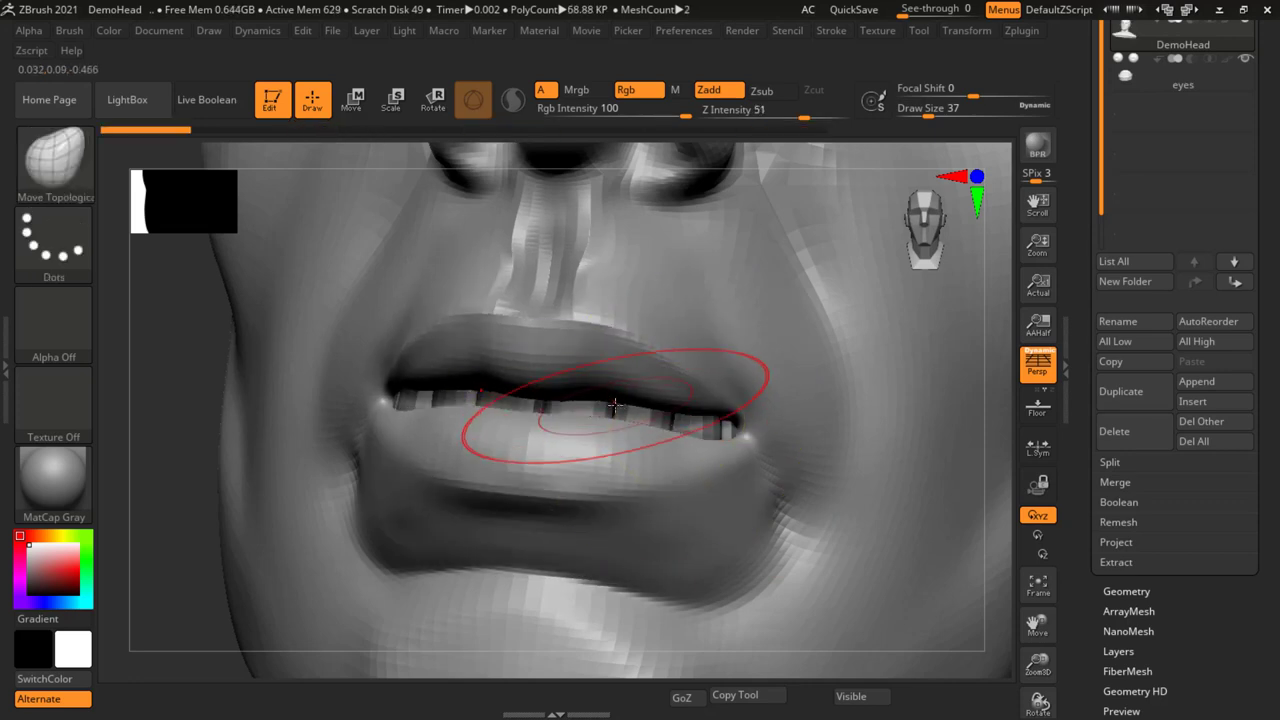
key(b)
key(m)
key(v)
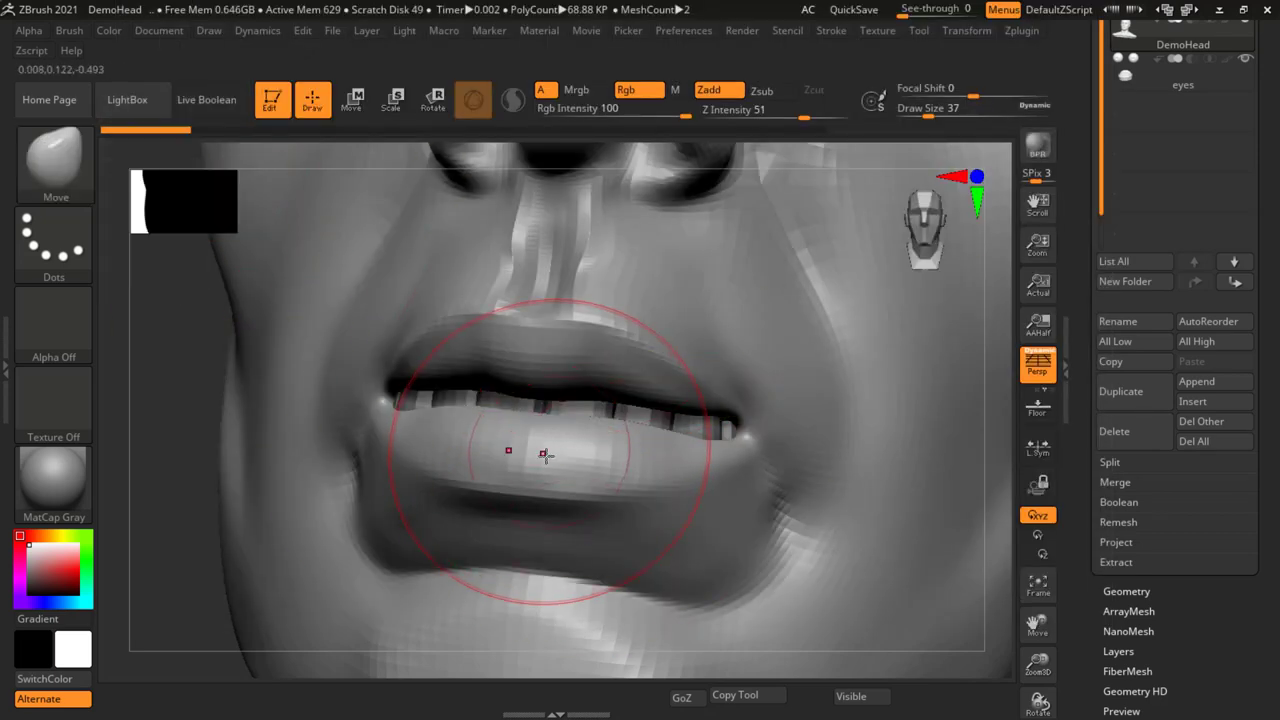
Lift the upper lip fuller and reshape the lip corner, discarding a trial lower-lip pull.
mouse_move(590, 437)
mouse_down()
mouse_move(592, 483)
mouse_move(595, 445)
mouse_move(690, 465)
mouse_up()
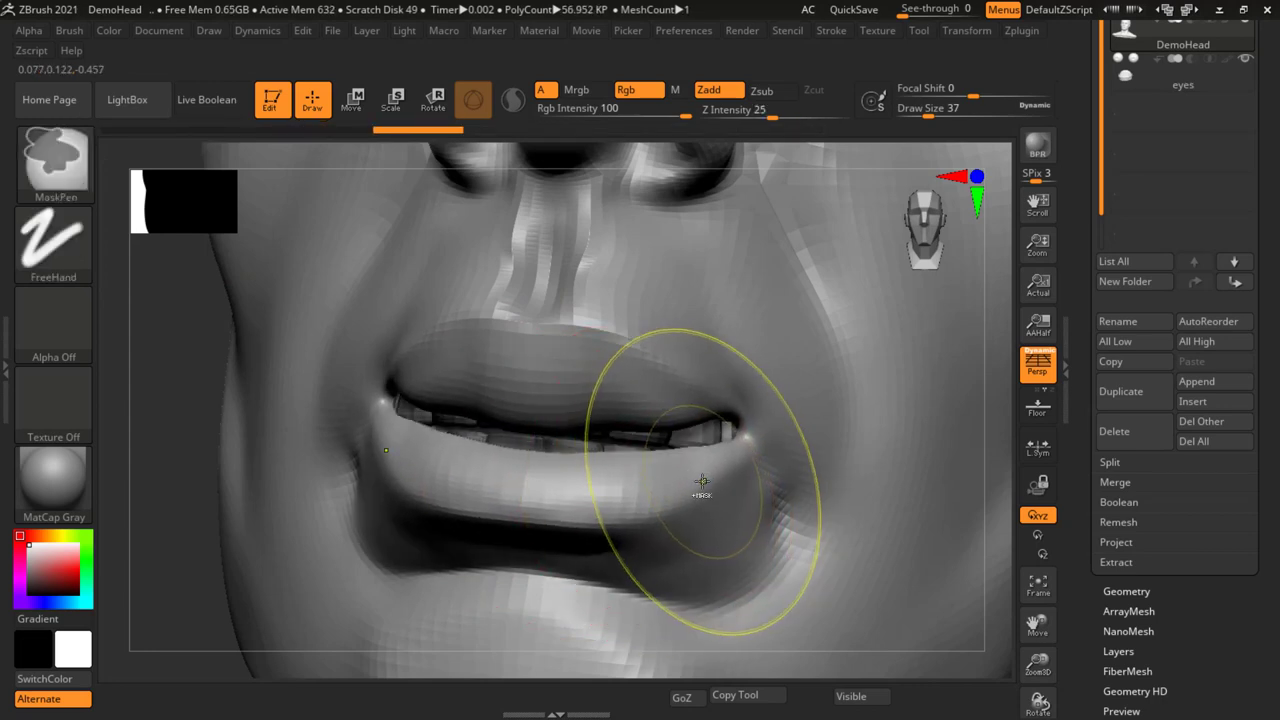
key(ctrl+z)
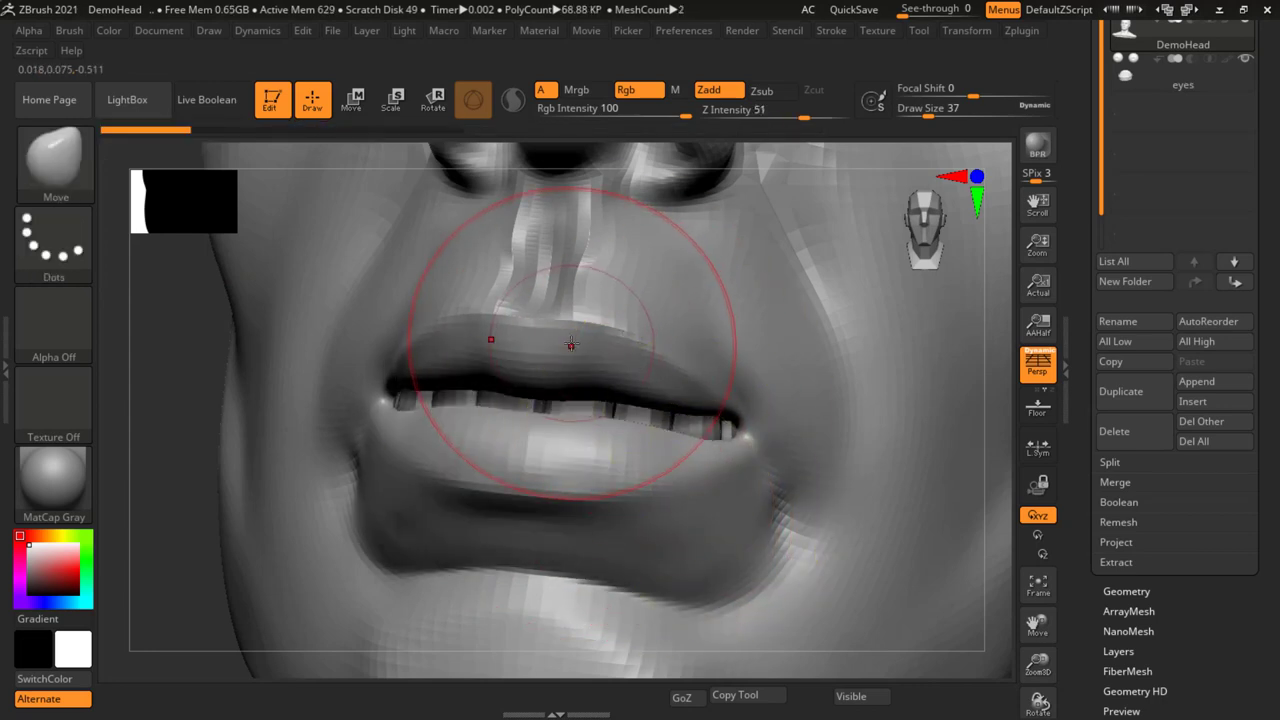
drag(545, 360, 570, 285)
drag(543, 357, 675, 305)
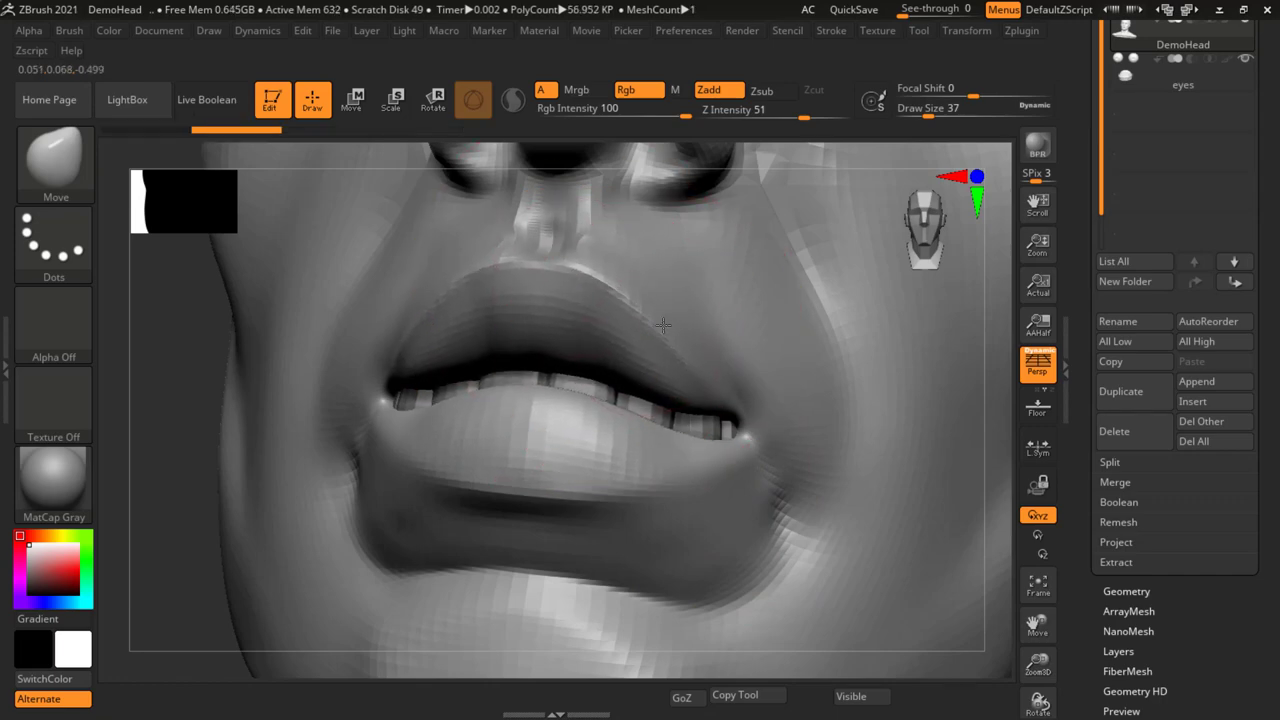
drag(714, 377, 555, 402)
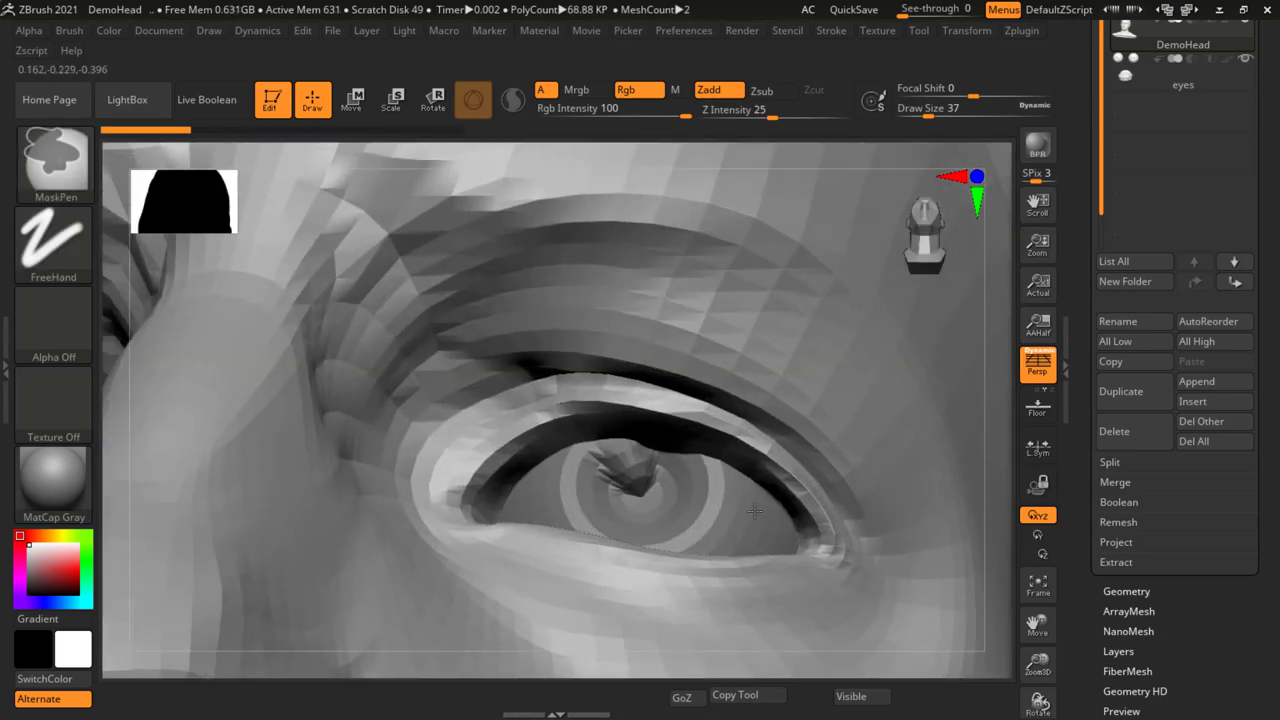
Face the eye, set Draw Size to 51, undo the brow edit, and select Move Topological.
right_drag(656, 419, 457, 528)
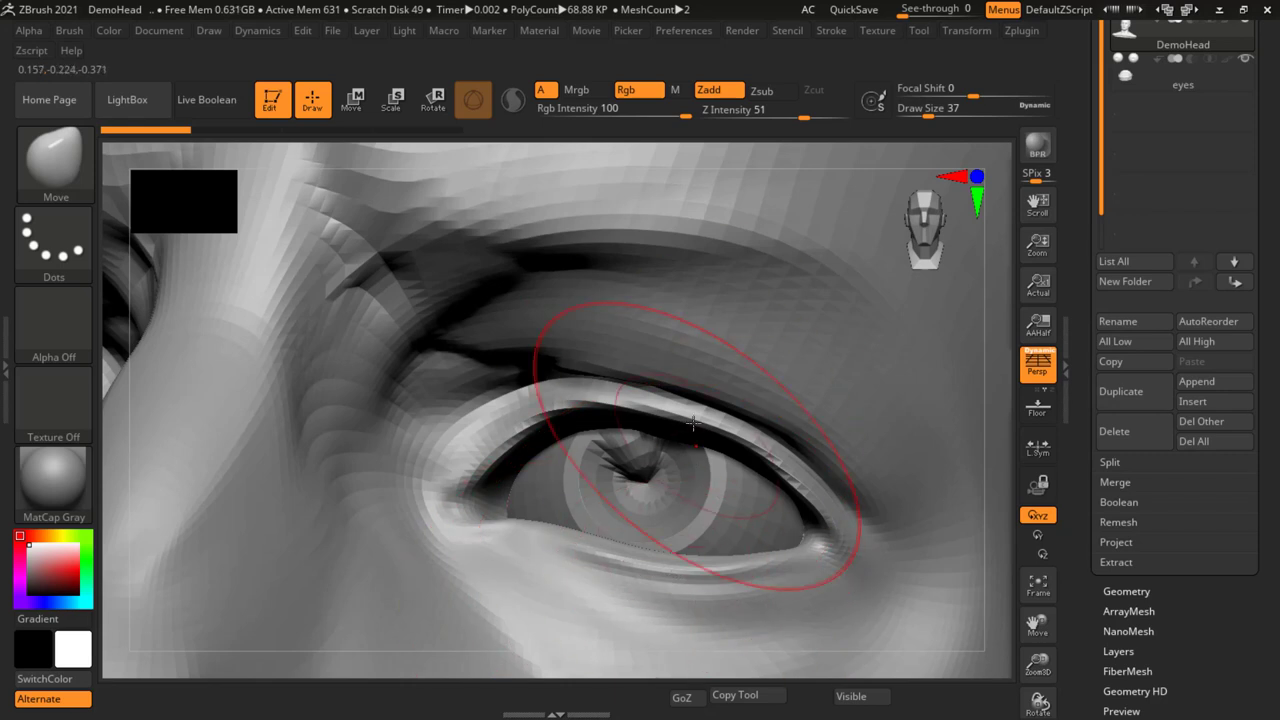
key(s)
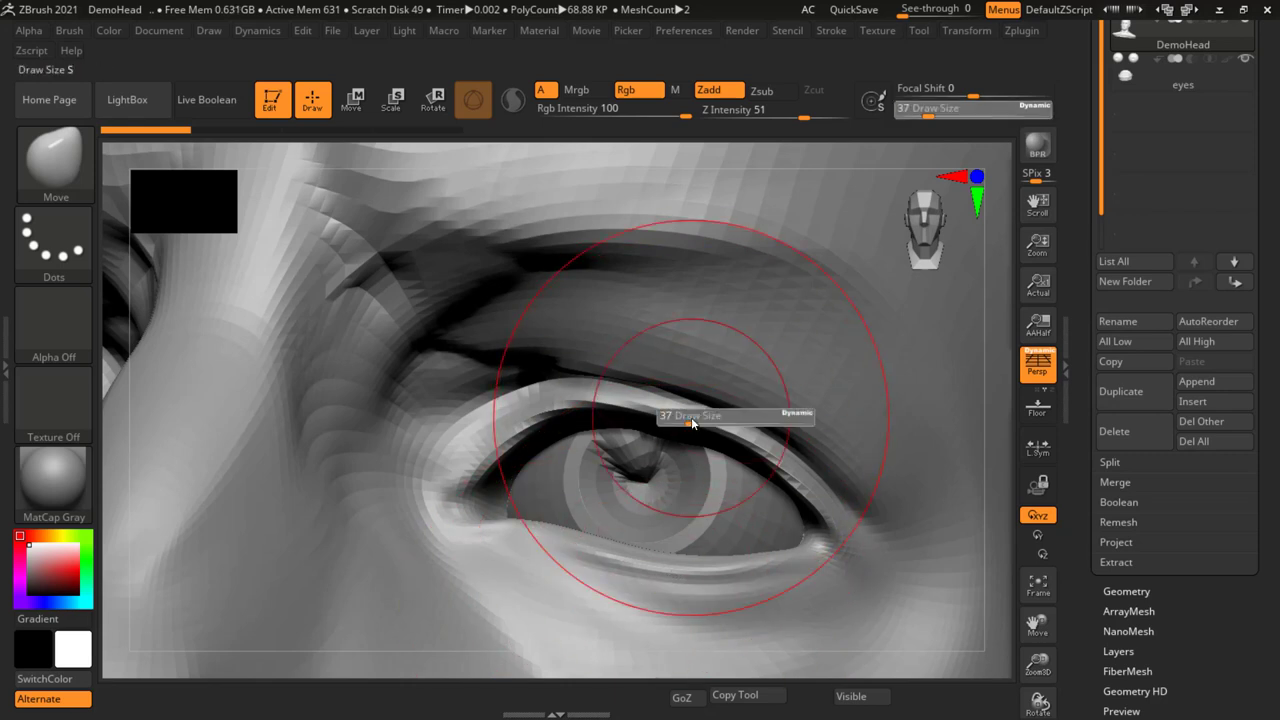
mouse_move(693, 418)
mouse_down()
mouse_move(735, 418)
mouse_move(686, 345)
mouse_up()
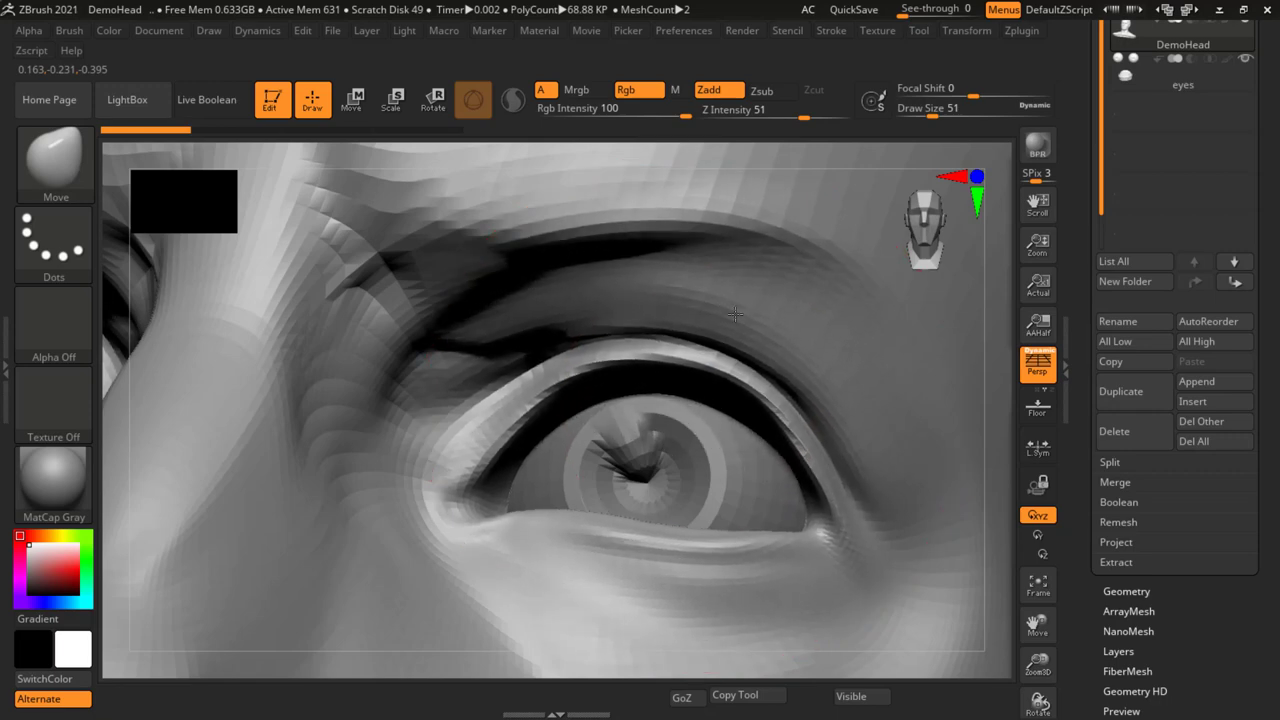
key(ctrl+z)
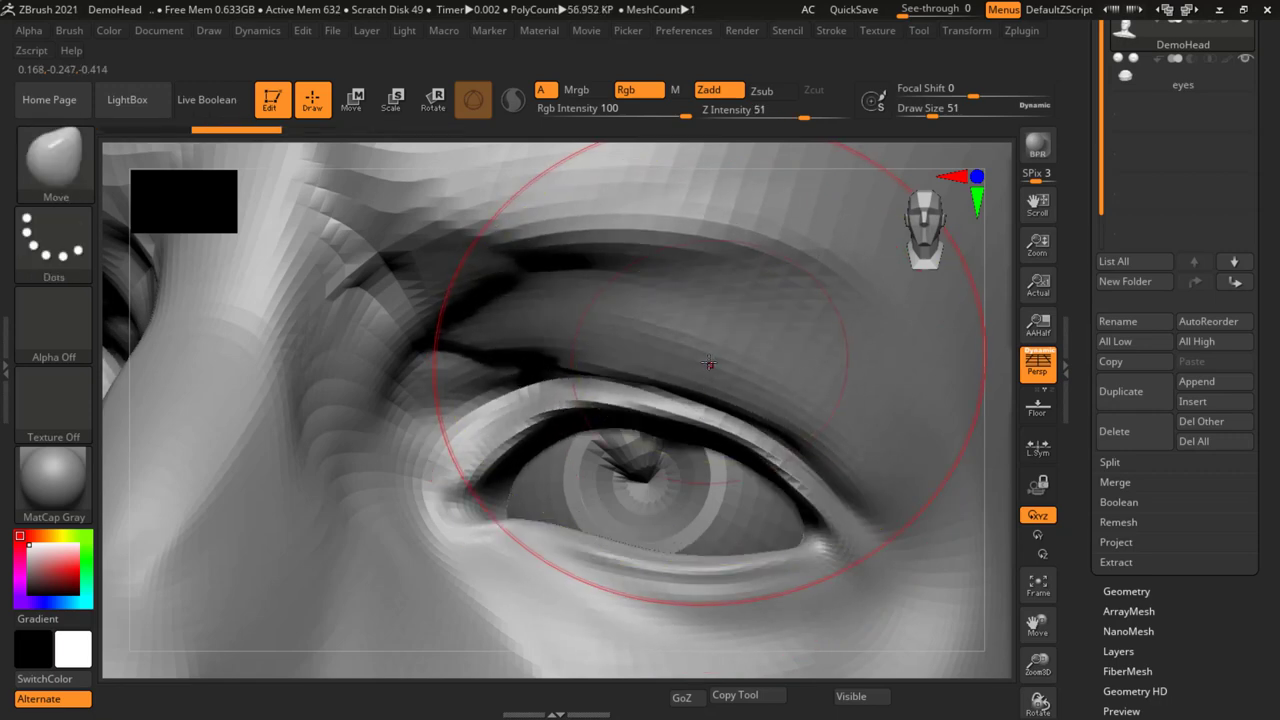
key(b)
key(m)
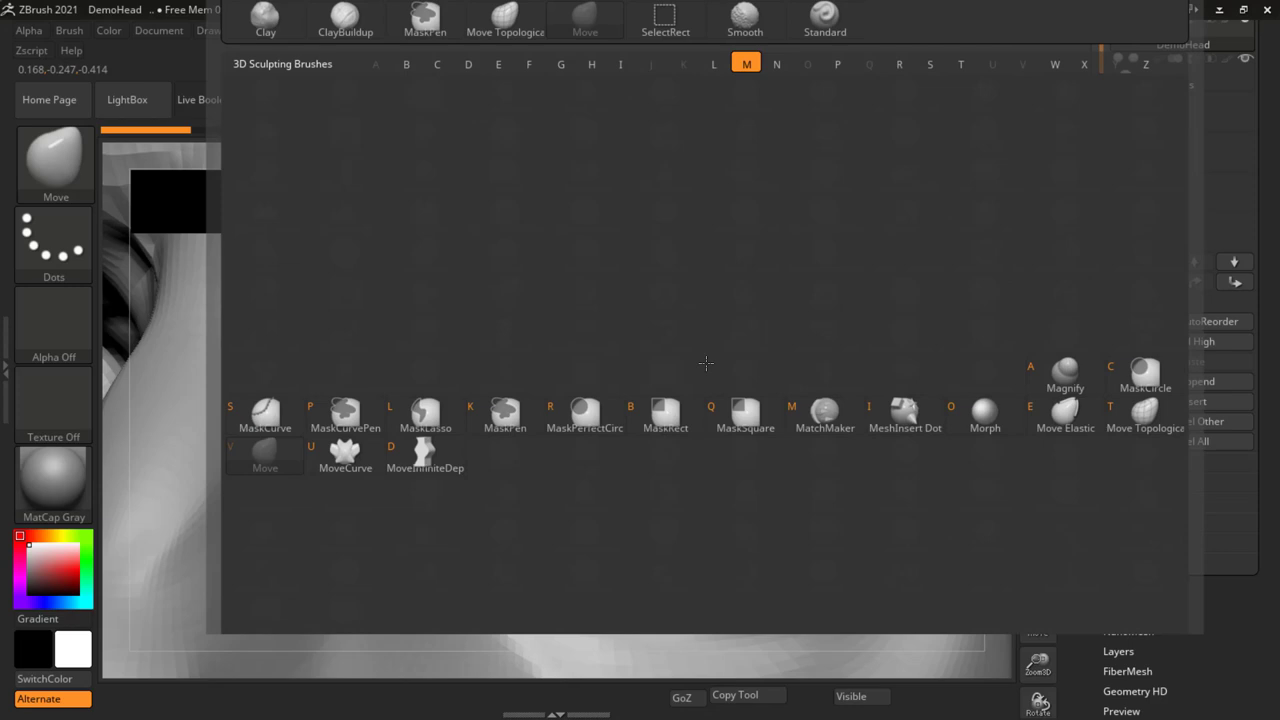
key(t)
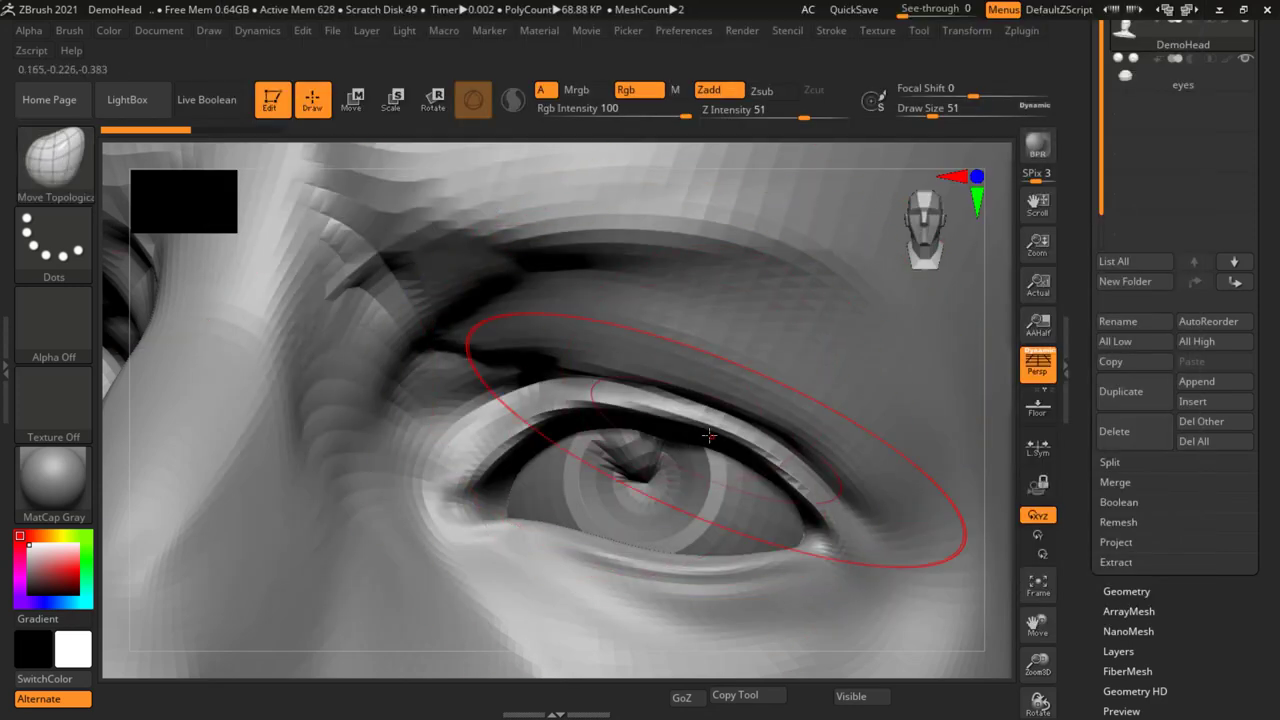
Pull the lower eyelid down to widen the eye, dropping a trial upper-lid lift.
drag(708, 436, 763, 437)
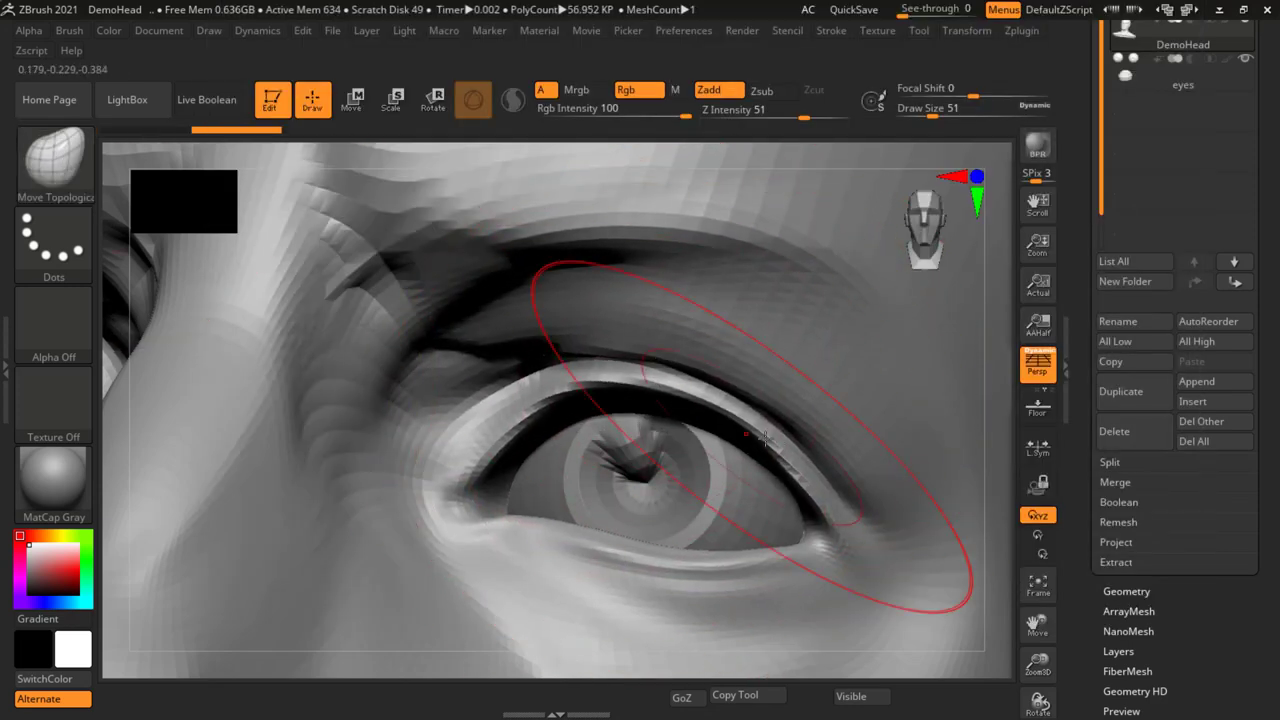
key(ctrl+z)
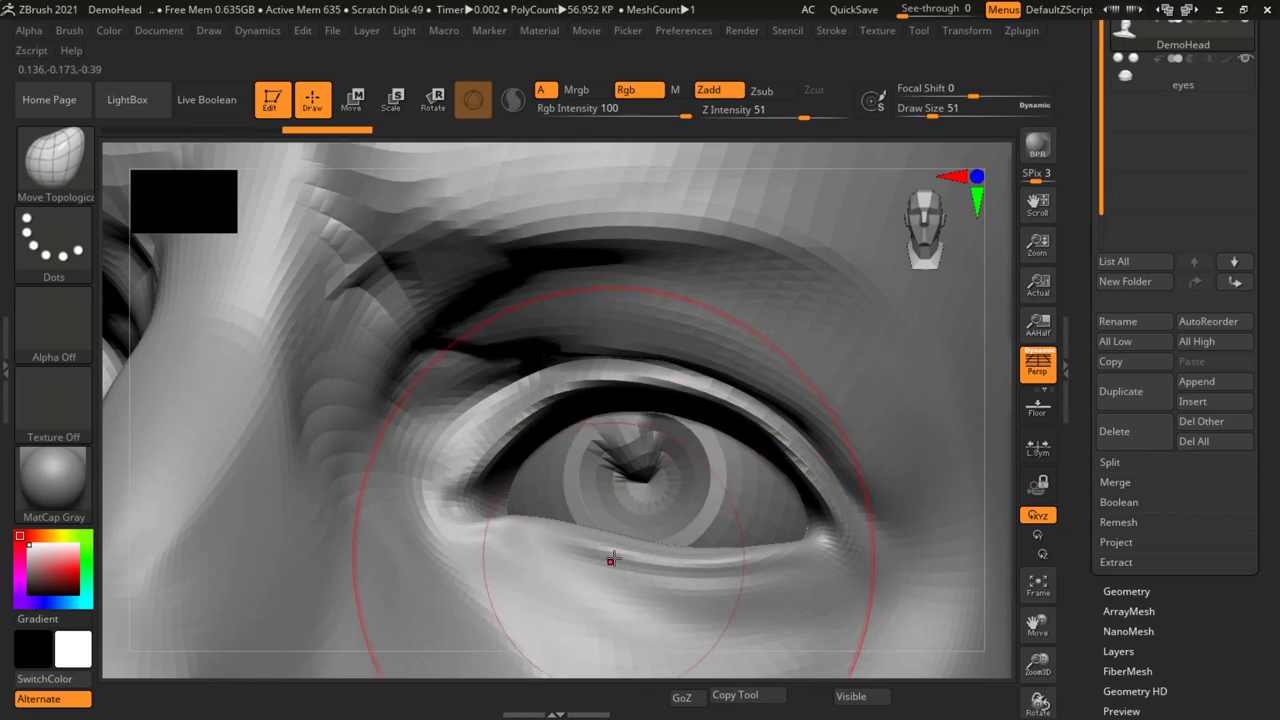
drag(611, 559, 607, 611)
drag(743, 589, 594, 596)
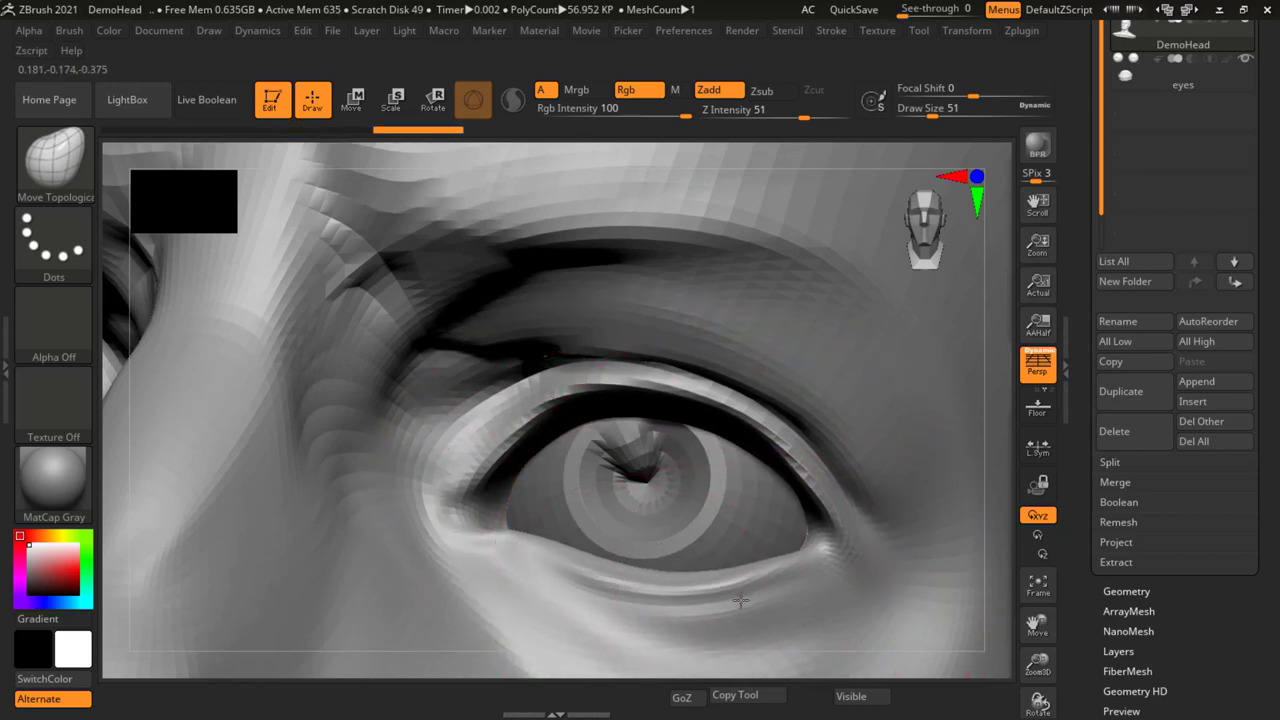
drag(524, 559, 526, 594)
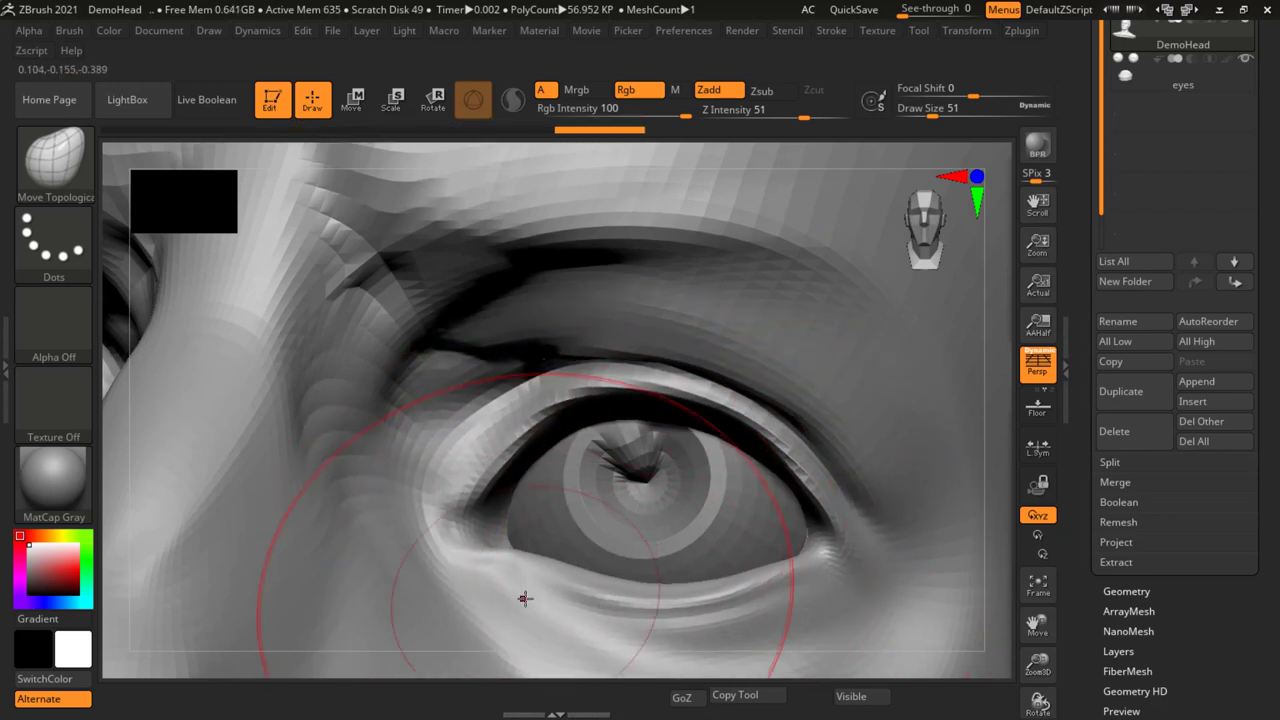
key(ctrl)
mouse_move(480, 393)
mouse_down()
mouse_move(571, 457)
mouse_move(686, 400)
mouse_move(692, 432)
mouse_move(679, 381)
mouse_move(785, 500)
mouse_move(706, 482)
mouse_up()
key(ctrl)
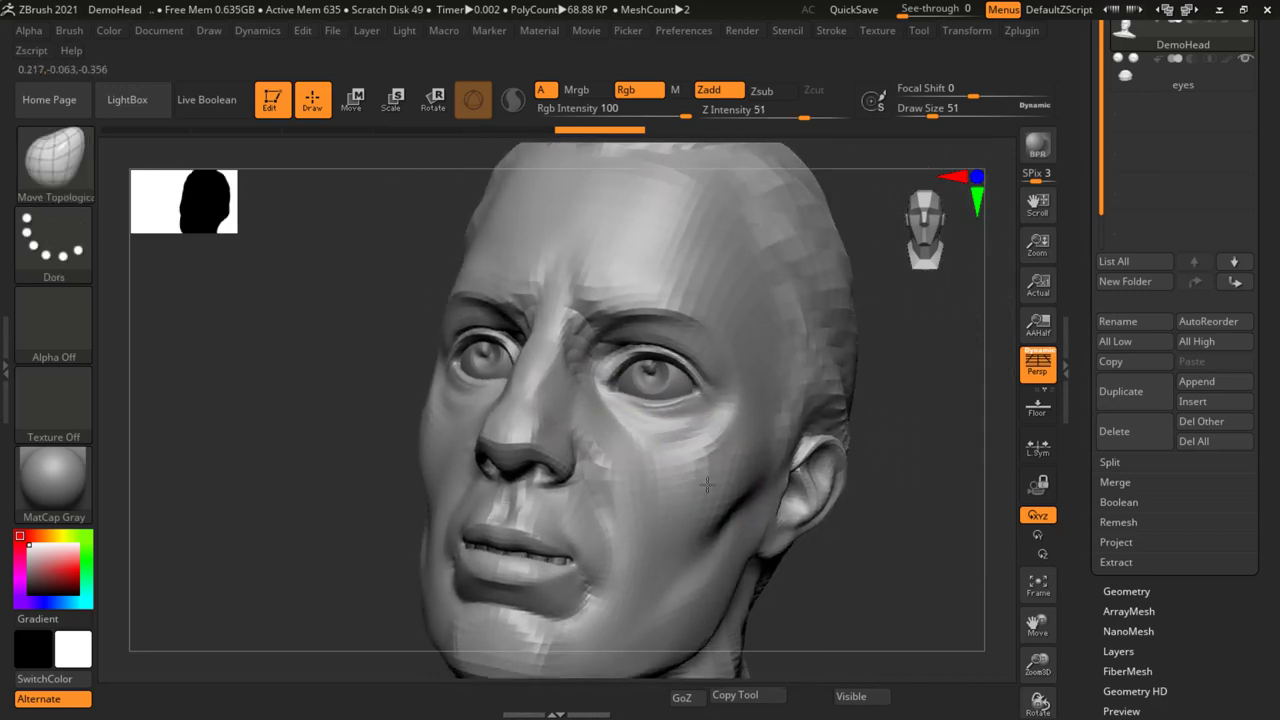